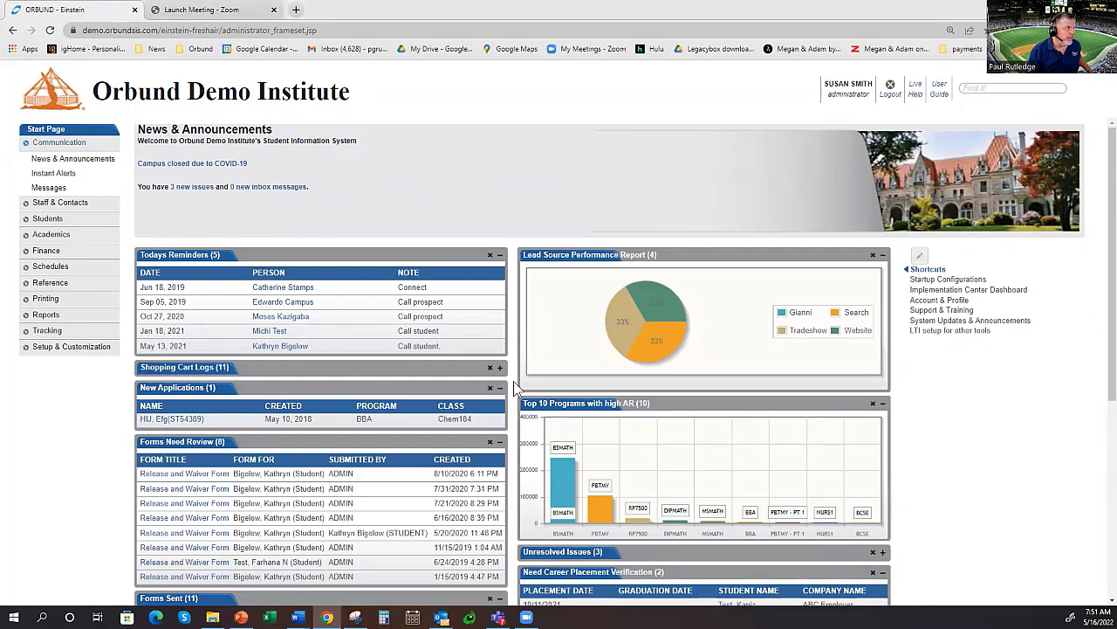
Step: View the student record linked to the May 13, 2021 entry in Todays Reminders and return to the Start Page
left_click(36, 131)
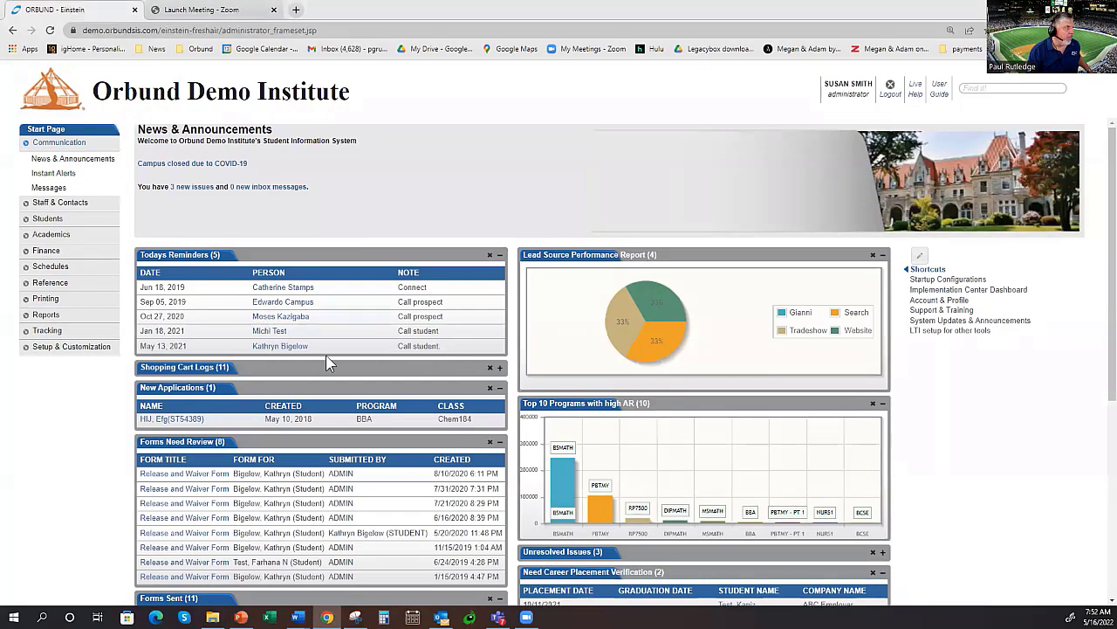
left_click(276, 346)
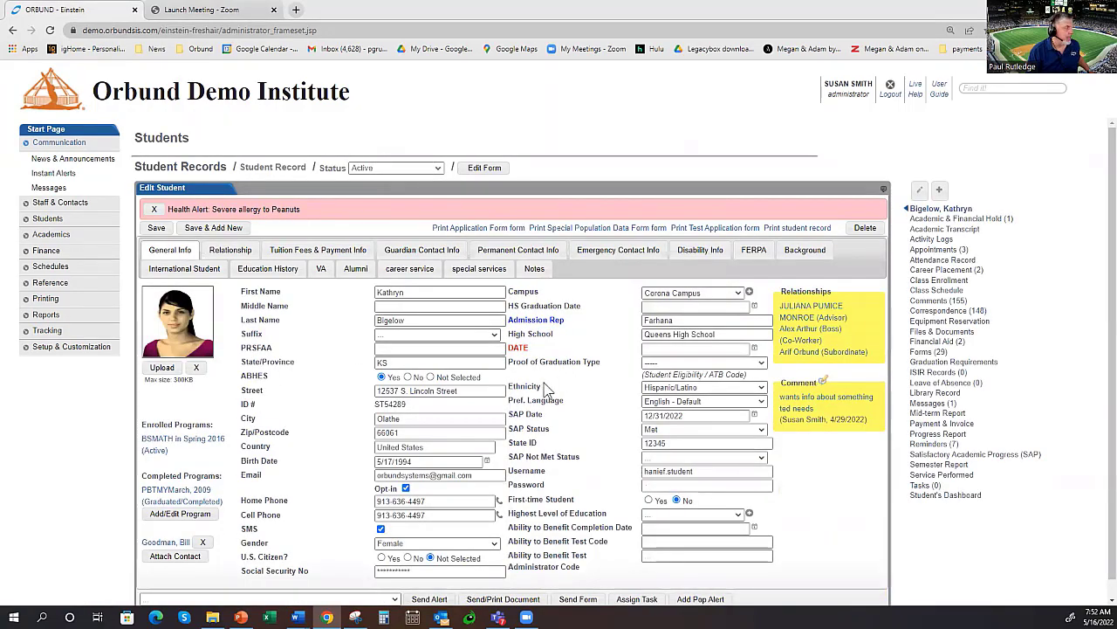
left_click(48, 129)
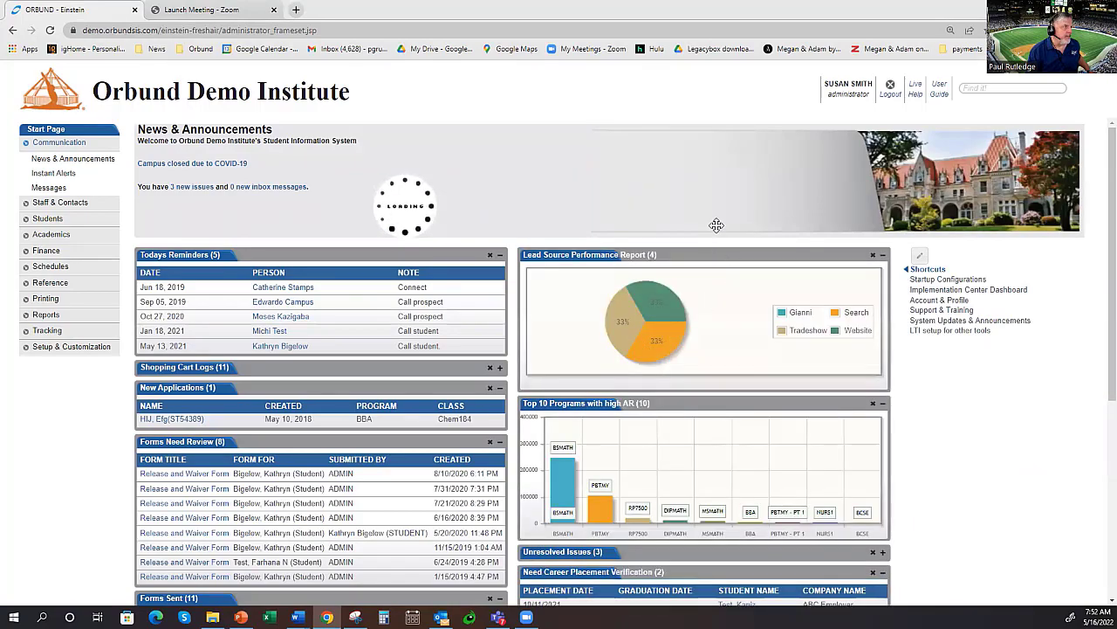
mouse_move(734, 247)
left_mouse_down()
mouse_move(462, 249)
mouse_move(738, 250)
left_mouse_up()
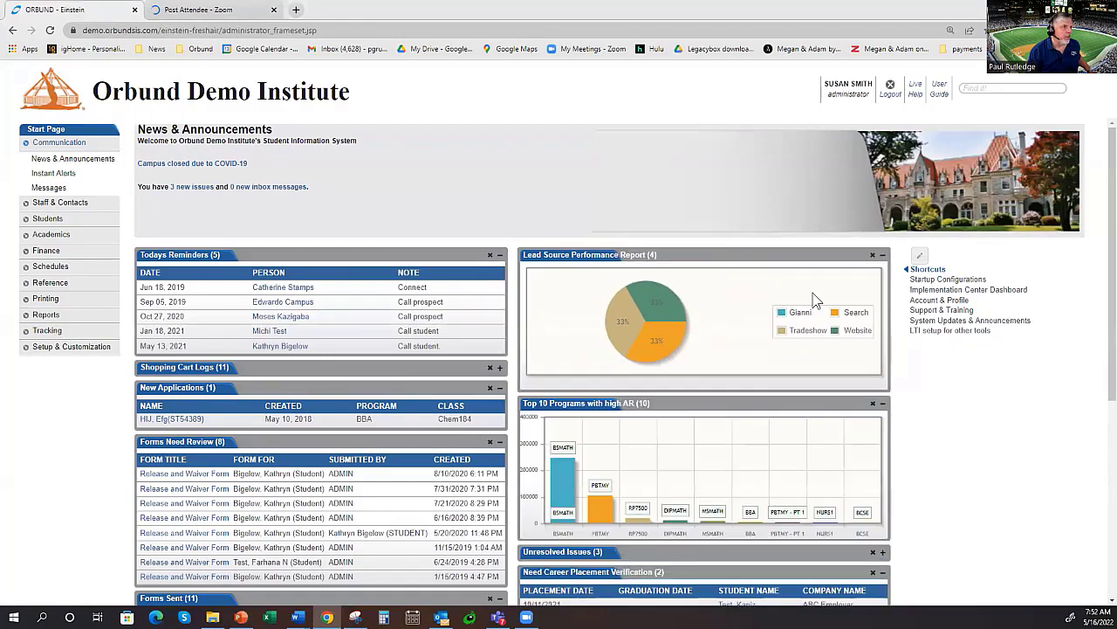
Step: Untick Lead Source Performance Report in the dashboard widget list and close the list without saving
left_click(920, 258)
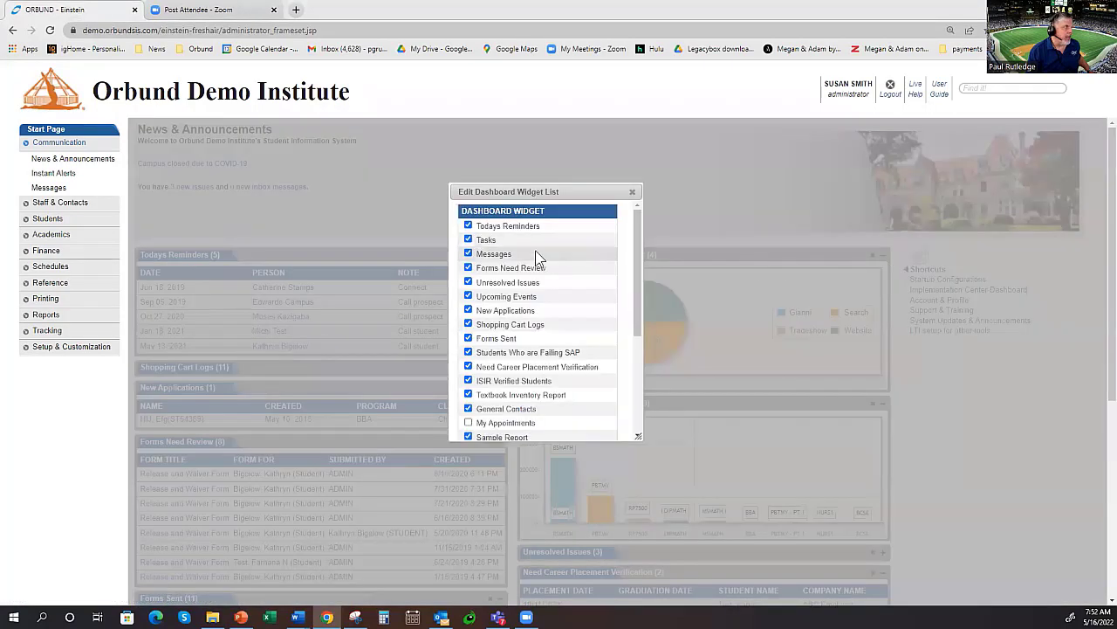
scroll(533, 297, "down", 3)
left_click_drag(594, 332, 476, 340)
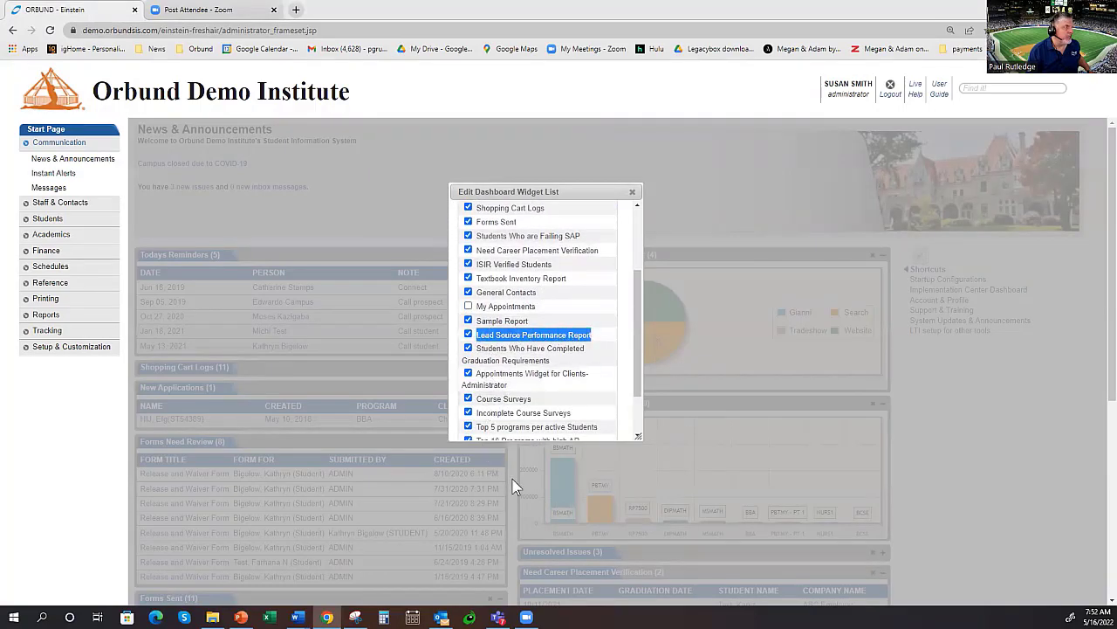
left_click(470, 336)
scroll(555, 336, "down", 2)
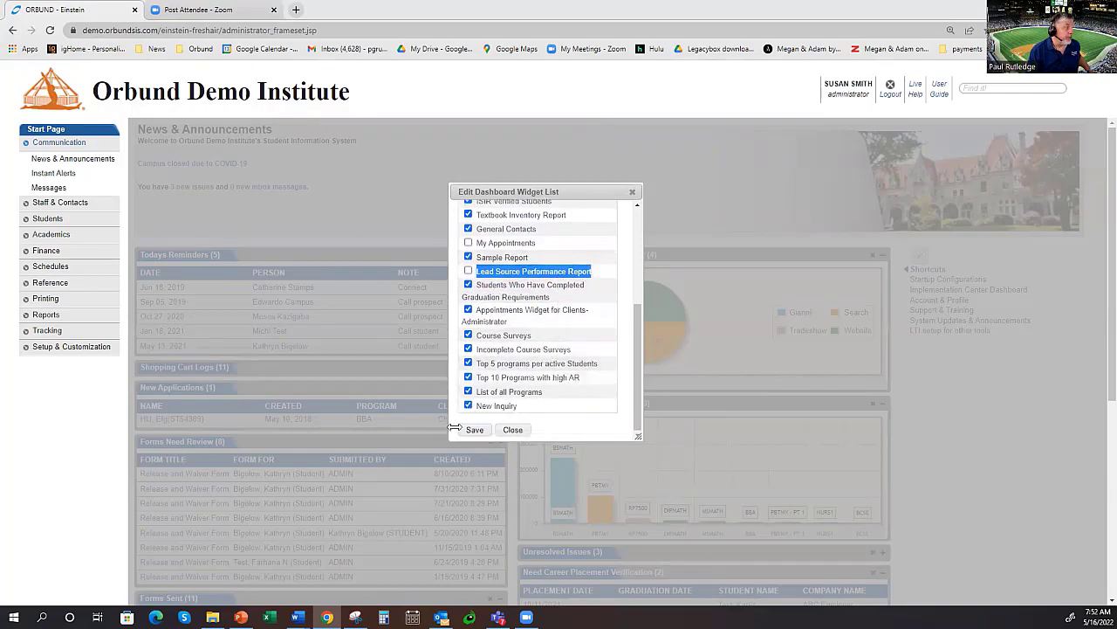
left_click(514, 432)
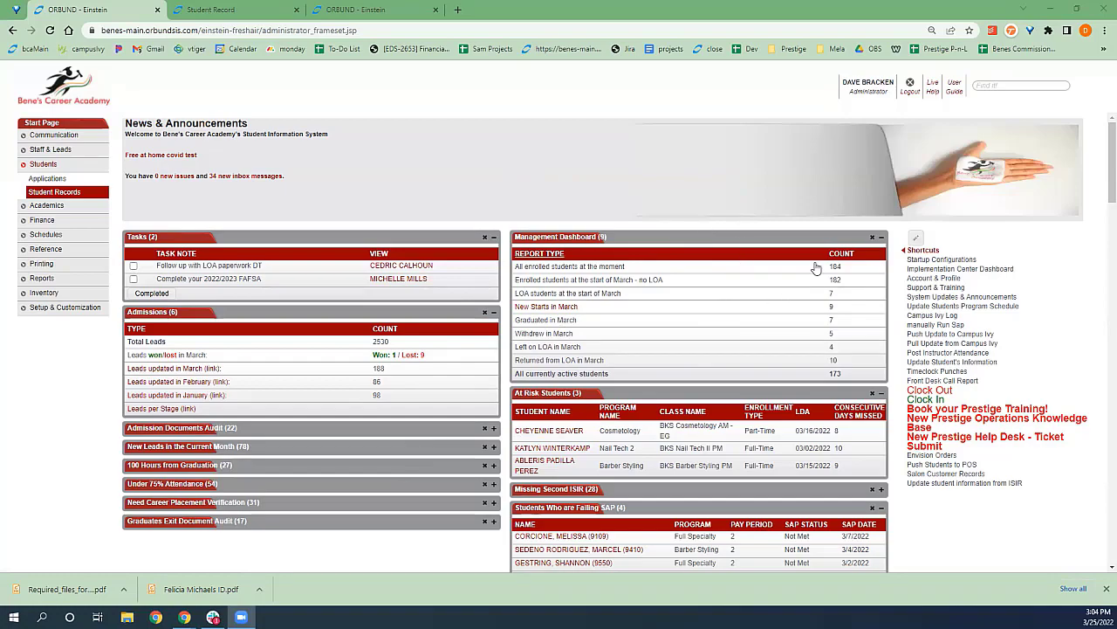
Step: Collapse the Management Dashboard and Tasks widgets on the start page
left_click(882, 239)
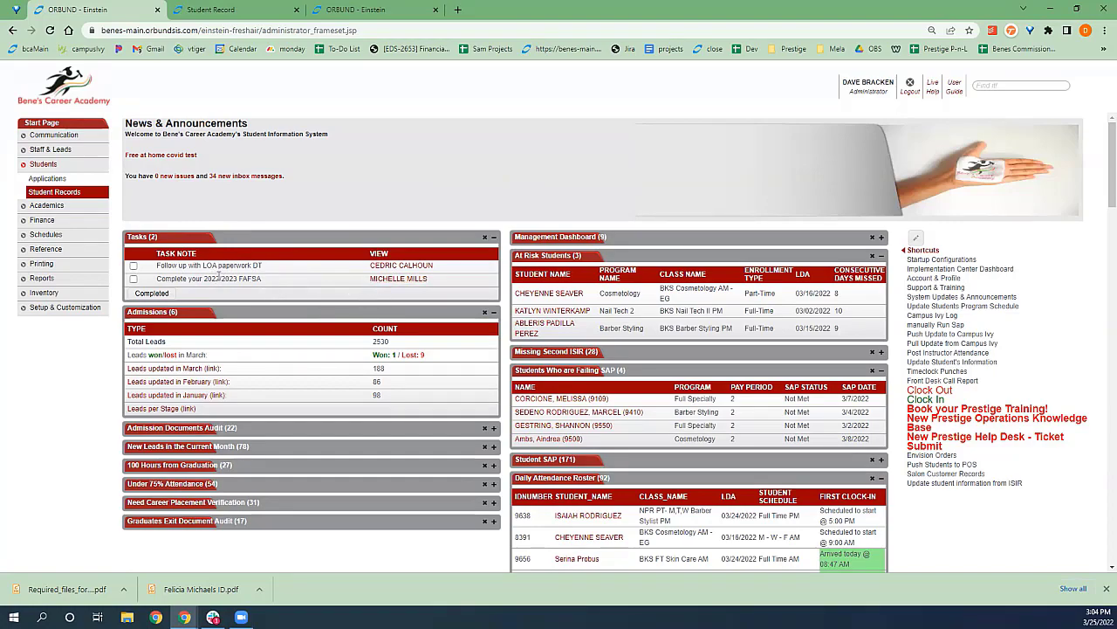
left_click(493, 238)
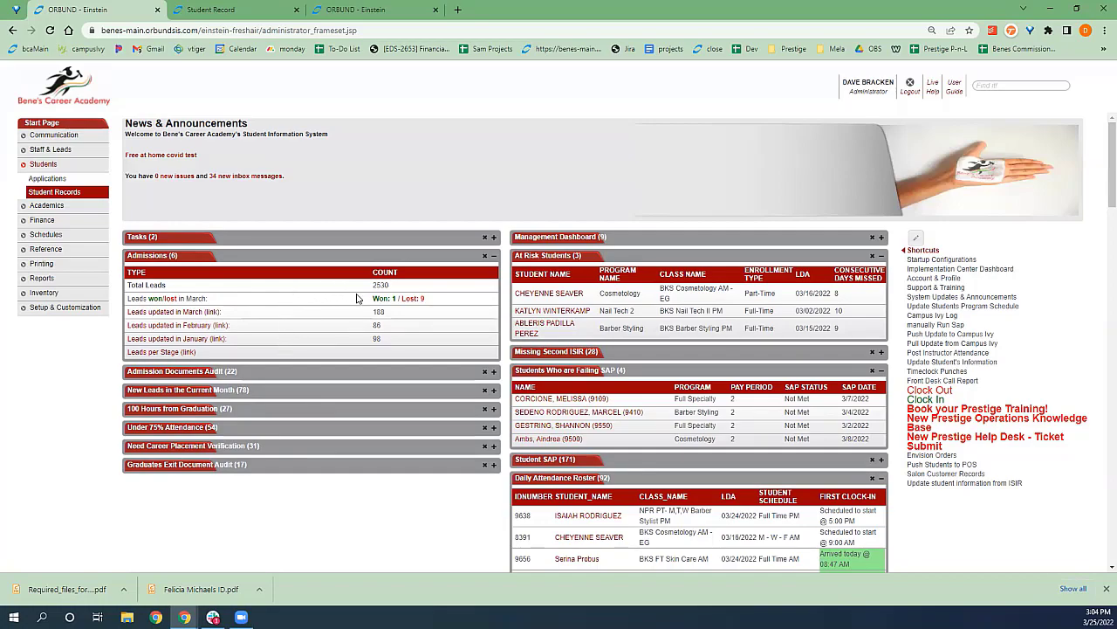
Step: Expand the Admission Documents Audit widget, review each student's document status, and collapse it again
left_click(493, 372)
scroll(326, 362, "down", 2)
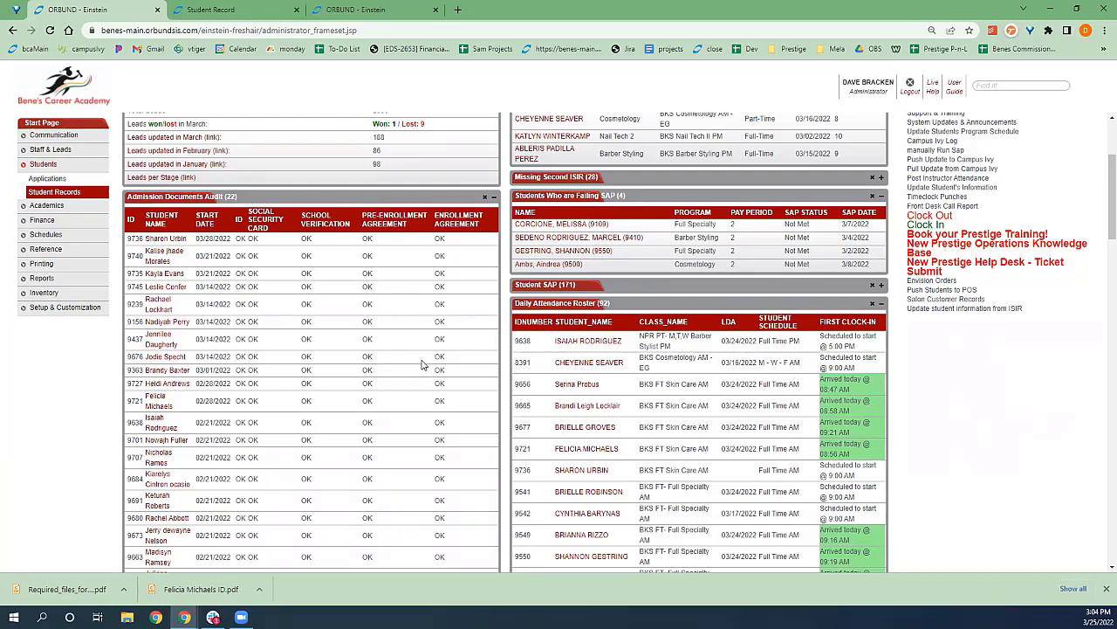
scroll(422, 363, "up", 2)
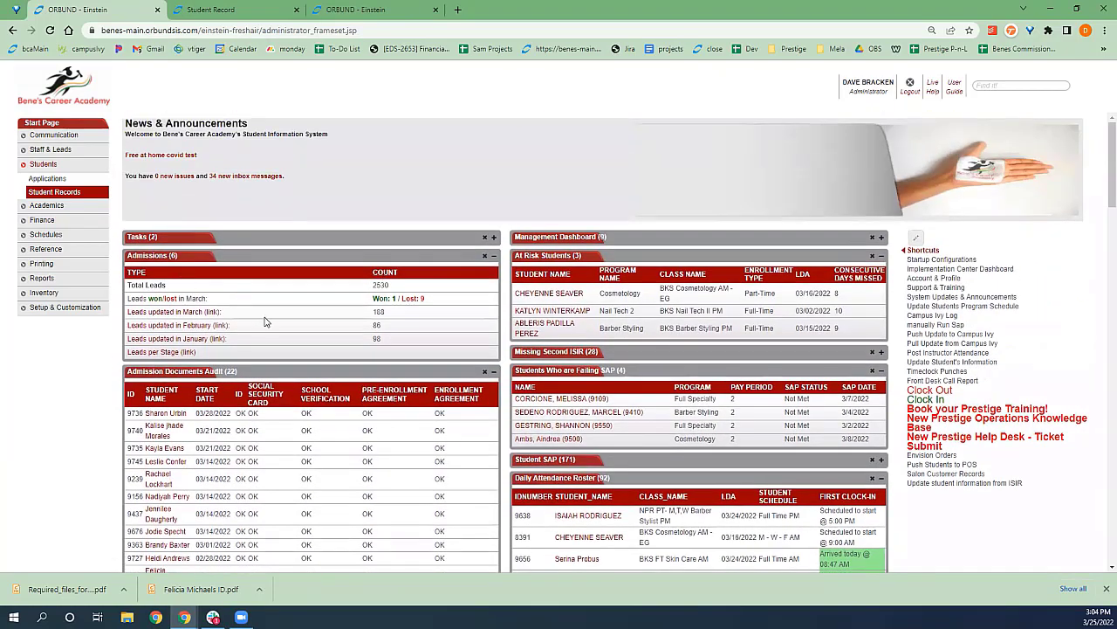
scroll(266, 321, "down", 1)
scroll(288, 288, "down", 1)
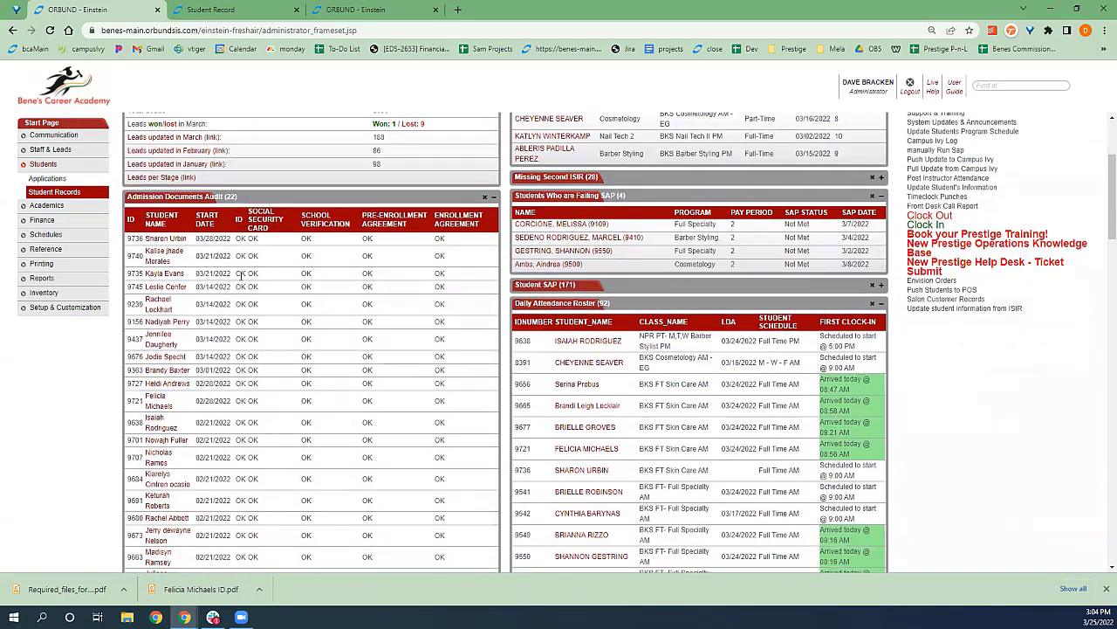
left_click(494, 197)
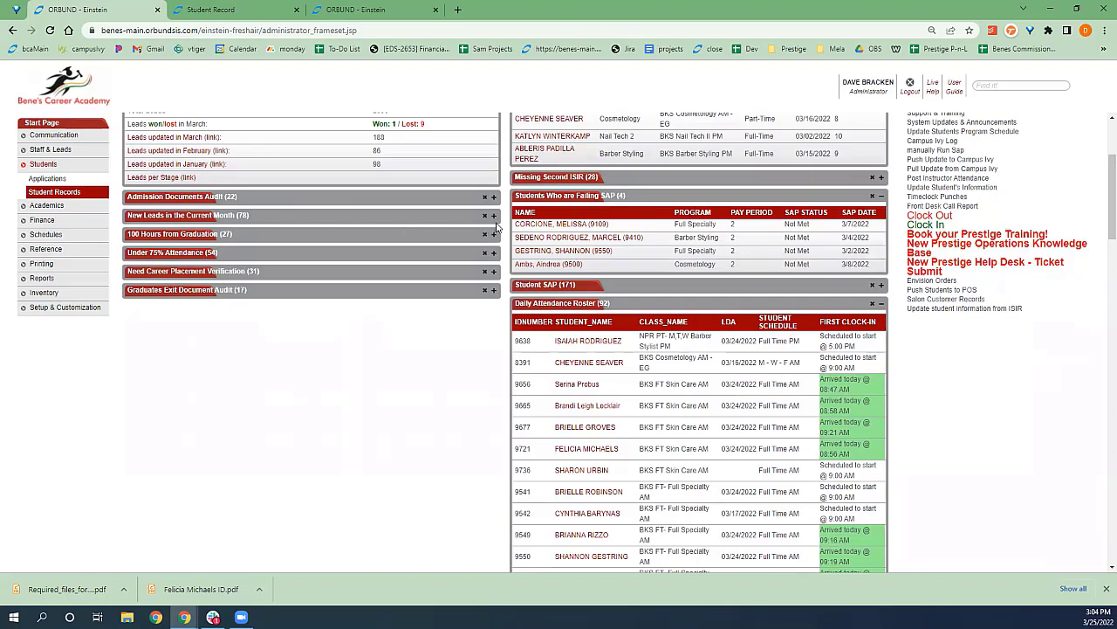
Step: Expand the New Leads in the Current Month widget, review the leads' stages and update dates, and collapse it
left_click(493, 216)
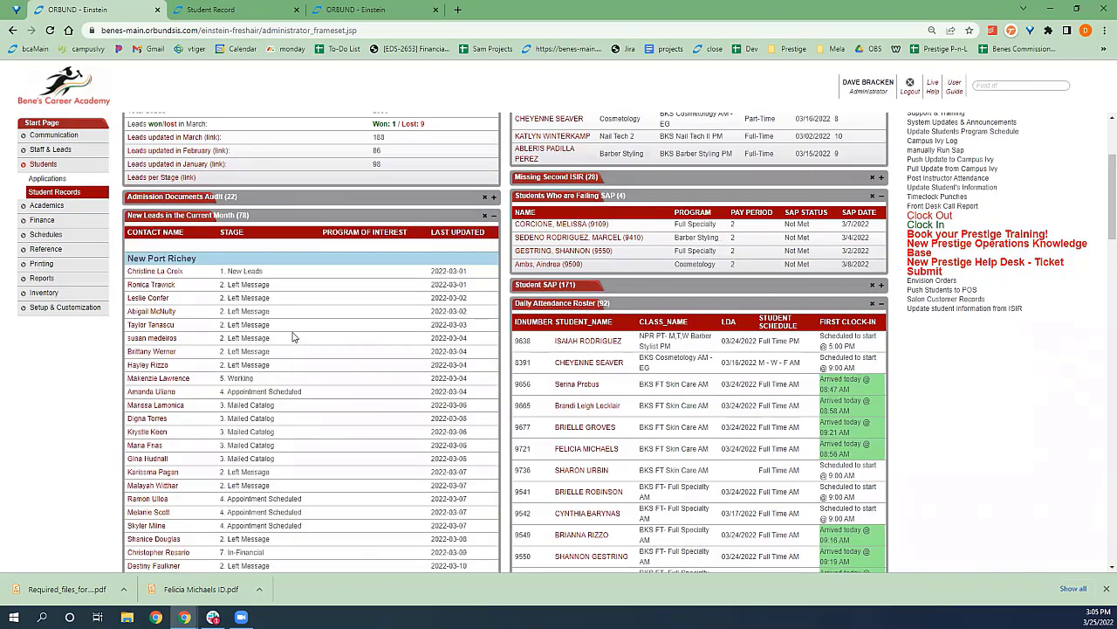
scroll(293, 337, "down", 6)
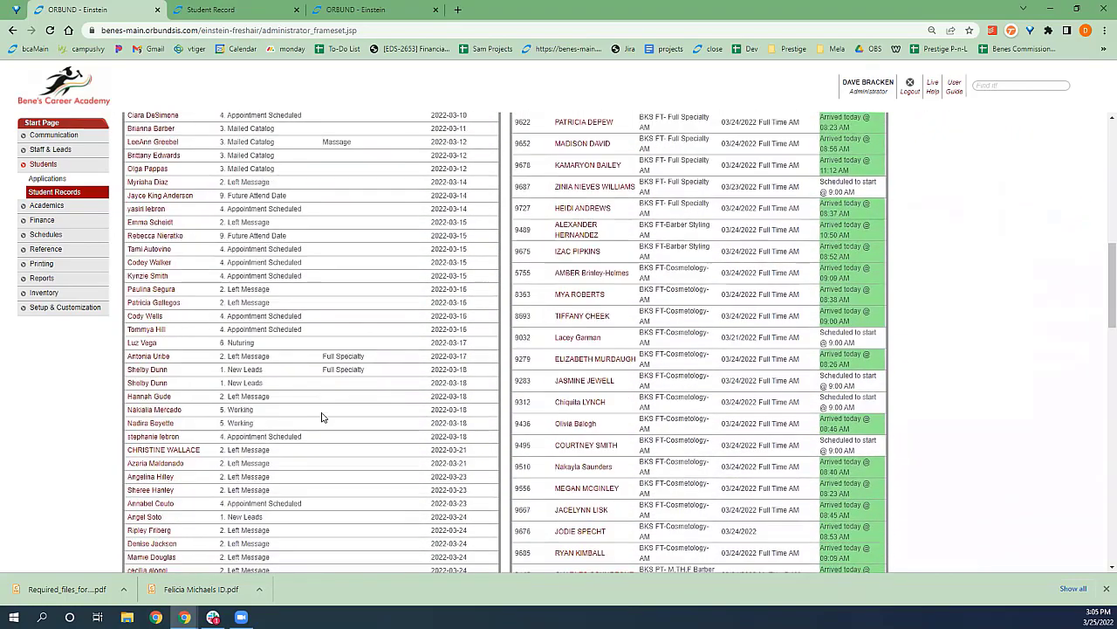
scroll(321, 417, "down", 5)
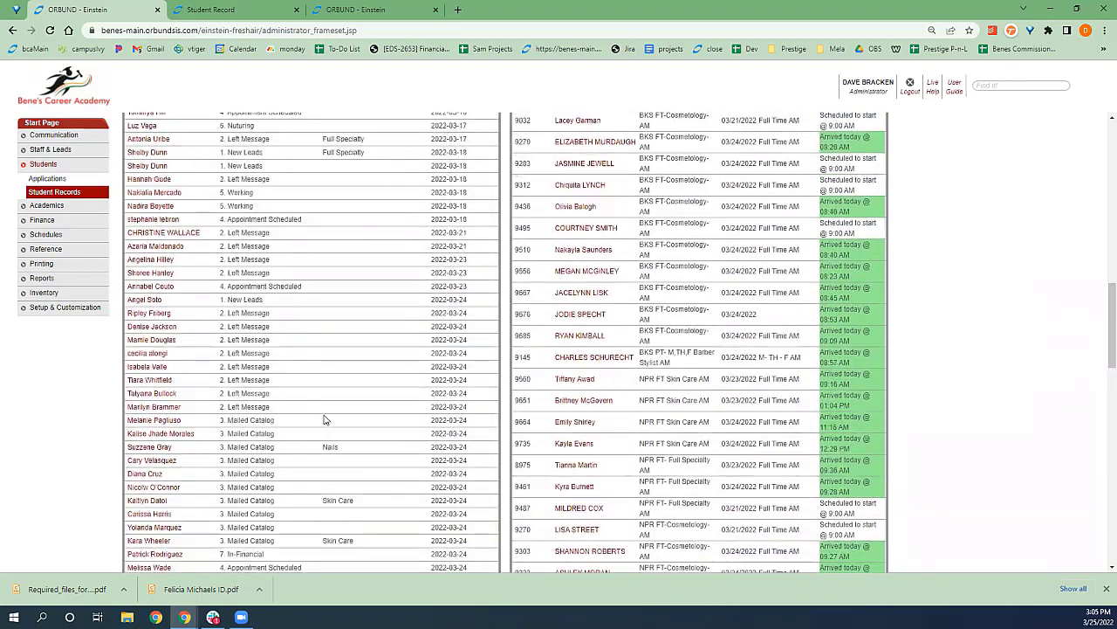
scroll(324, 420, "up", 10)
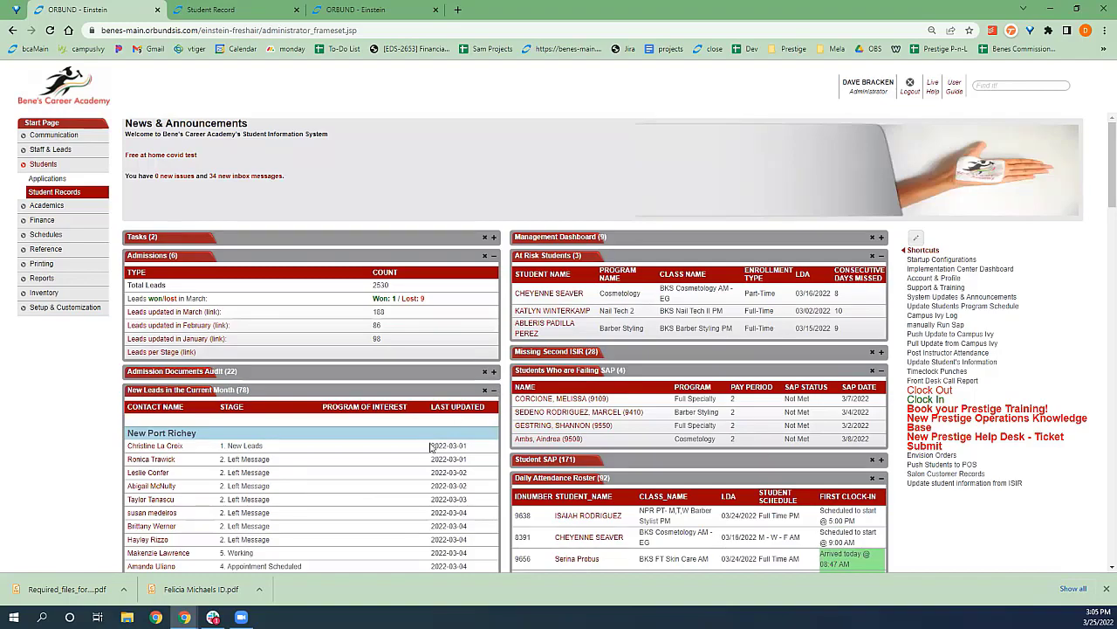
scroll(432, 441, "down", 1)
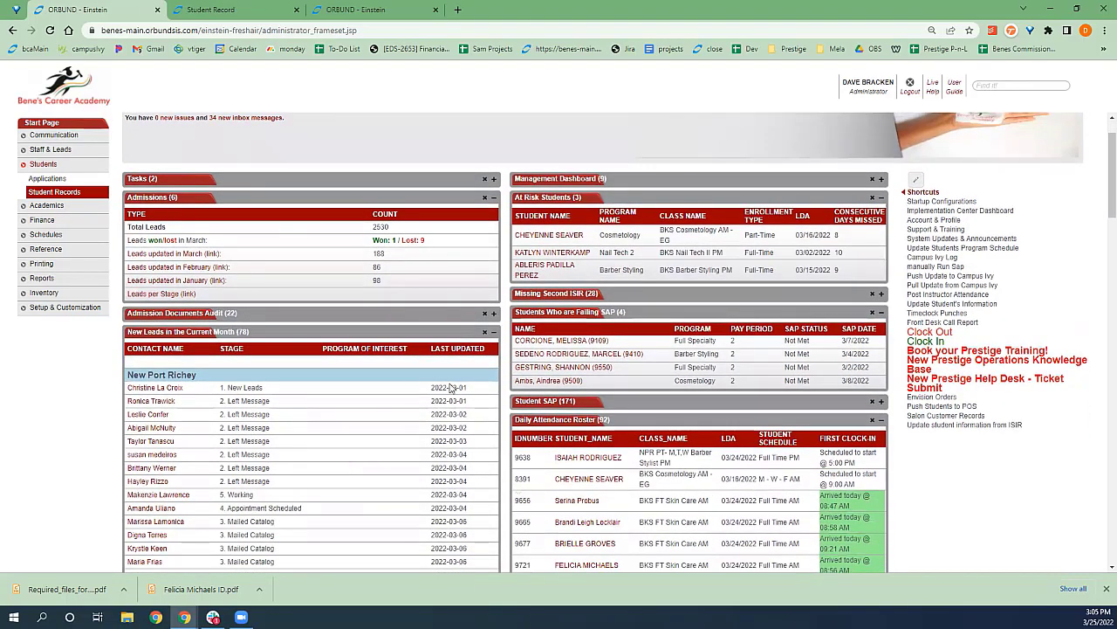
scroll(350, 424, "down", 3)
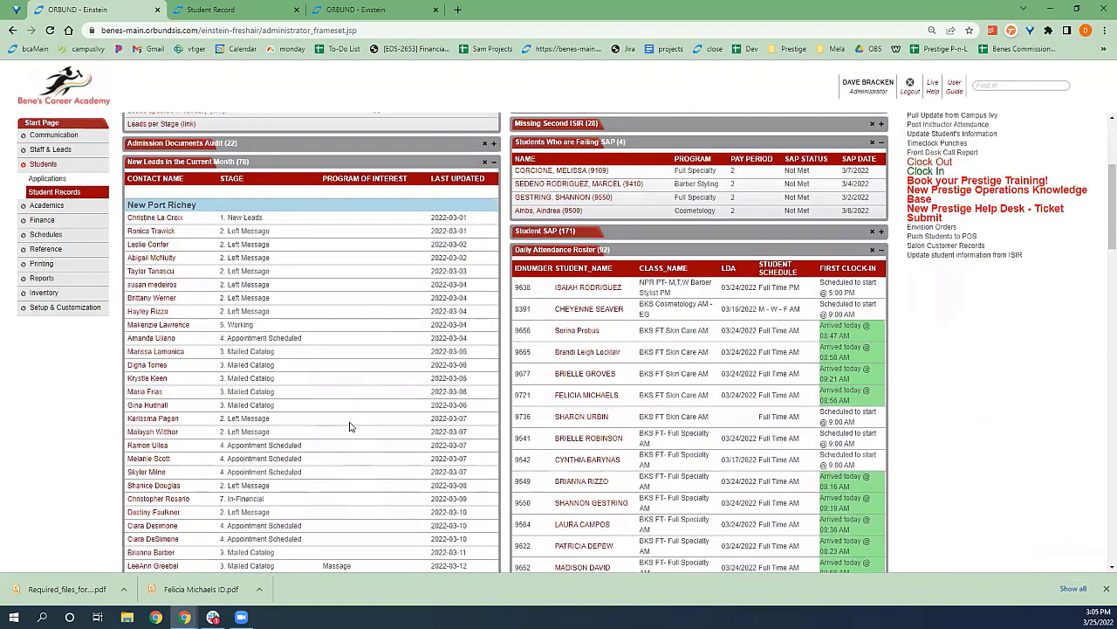
scroll(351, 427, "up", 1)
left_click(494, 216)
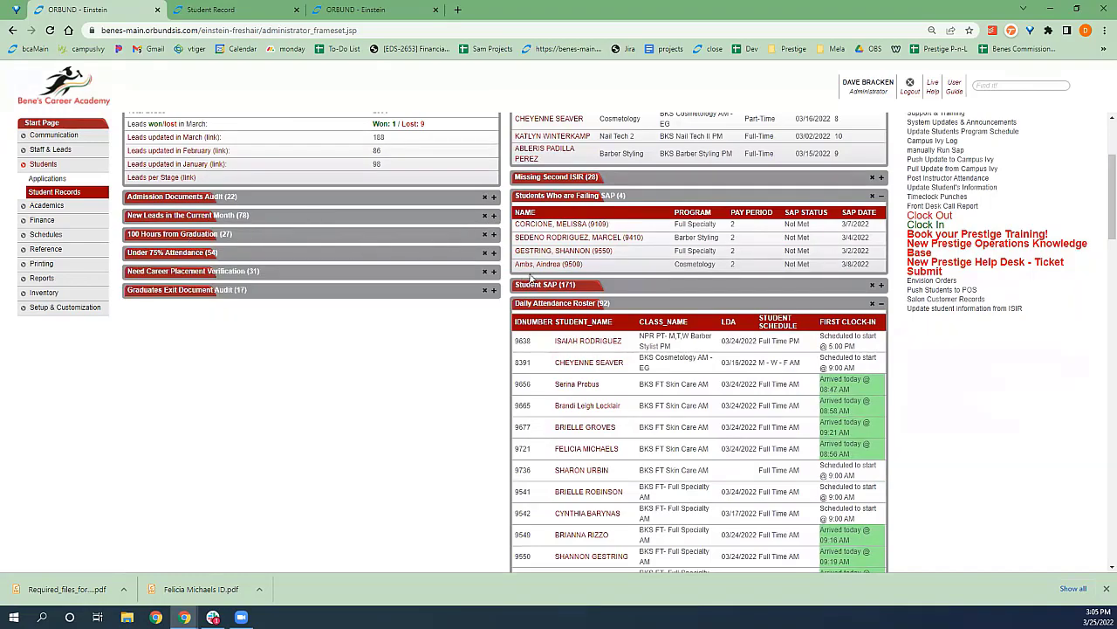
Step: Expand the Missing Second ISIR widget and collapse the At Risk Students widget
scroll(529, 277, "up", 3)
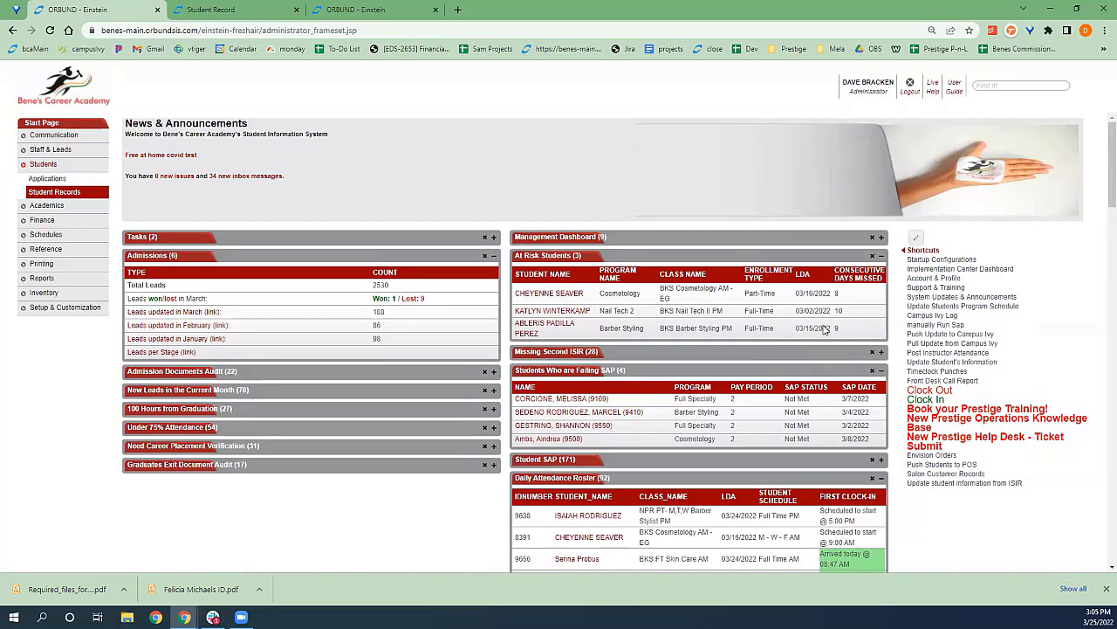
left_click(881, 353)
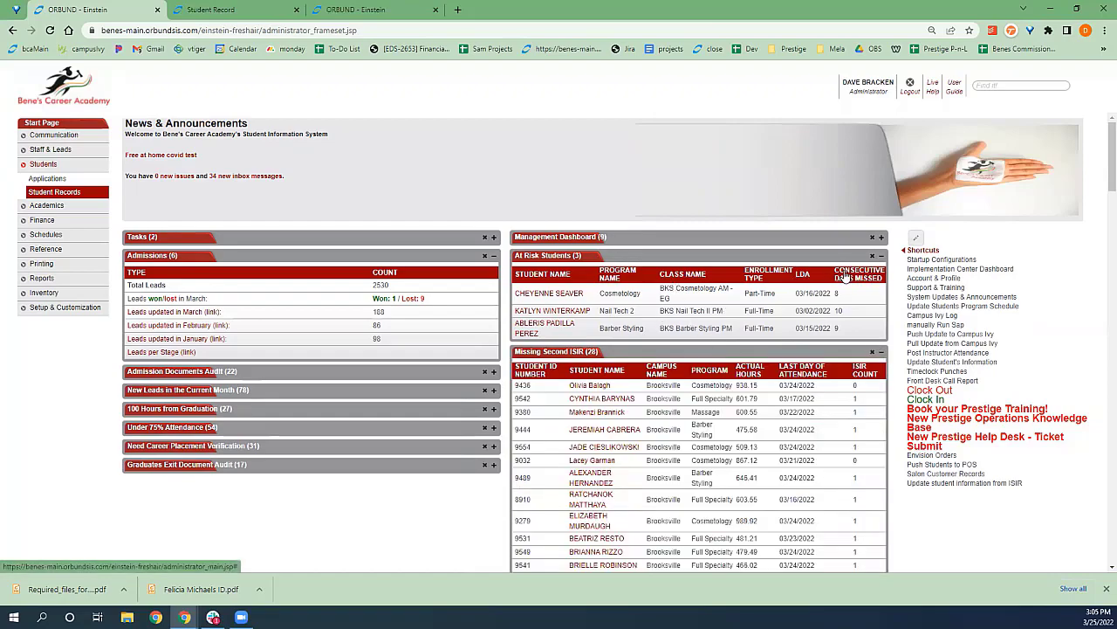
left_click(881, 255)
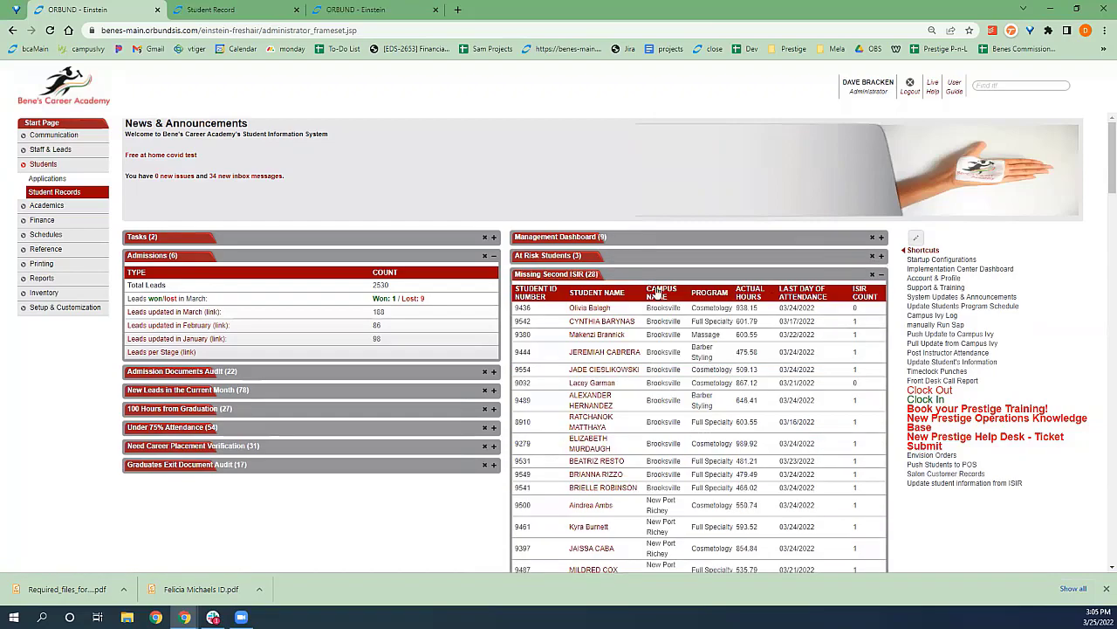
Step: Review the hours, last attendance and ISIR count of students in Missing Second ISIR, and collapse the widget
scroll(679, 306, "down", 2)
scroll(679, 306, "down", 3)
scroll(681, 309, "up", 2)
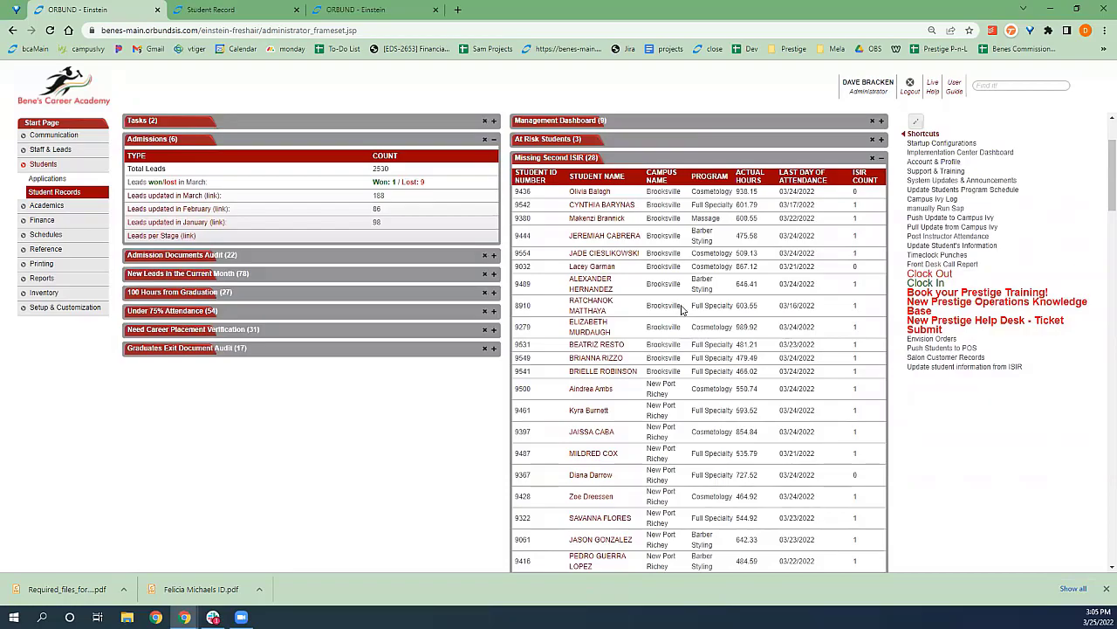
scroll(682, 309, "down", 4)
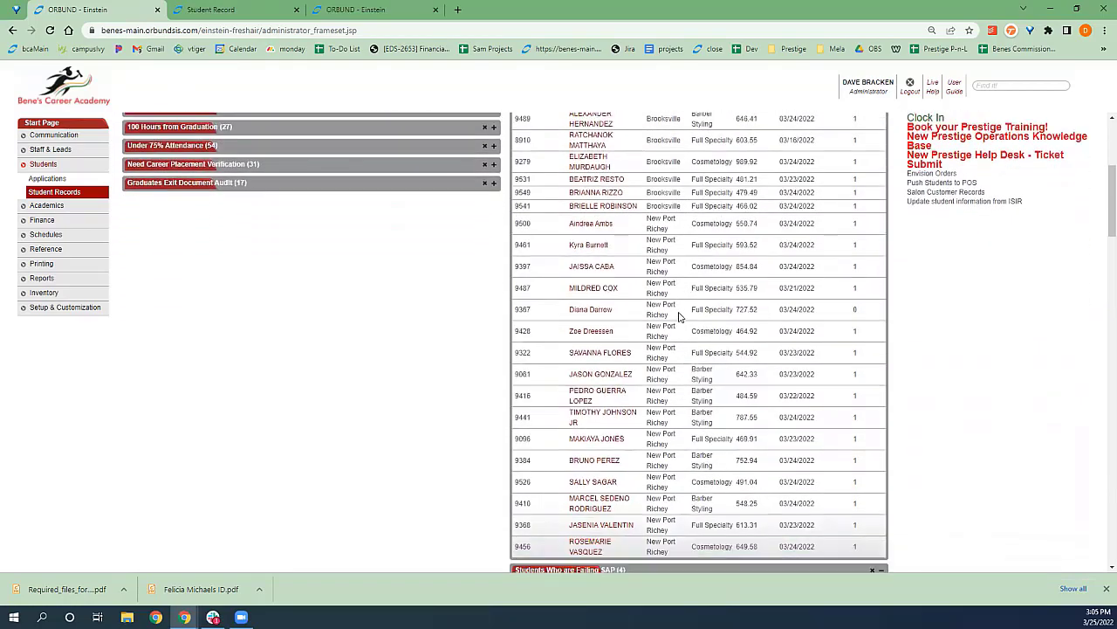
scroll(681, 323, "up", 5)
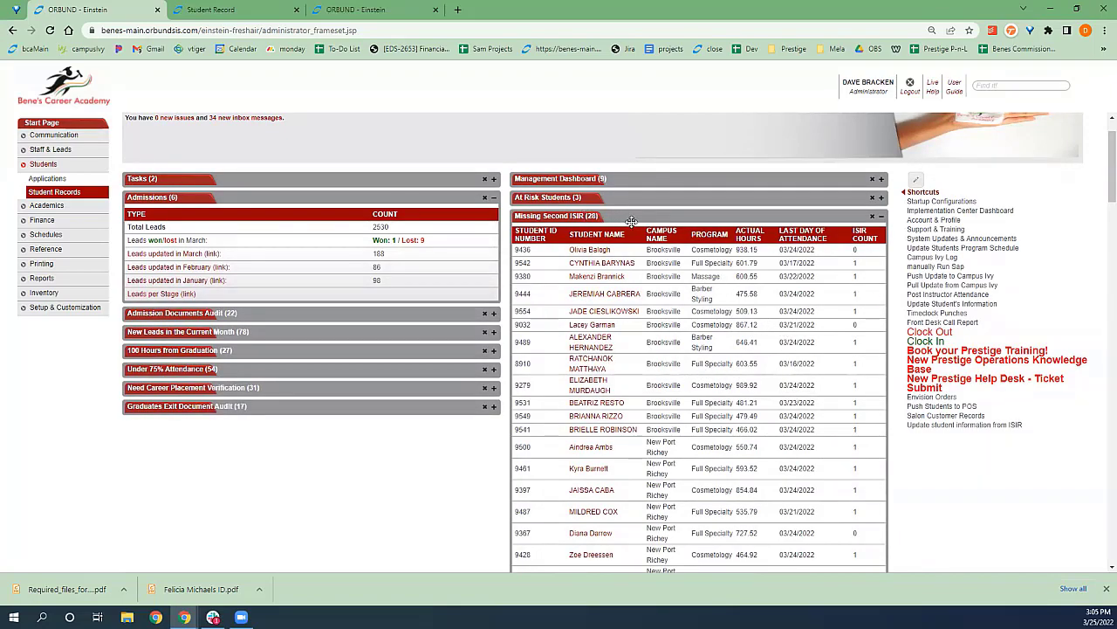
left_click(880, 216)
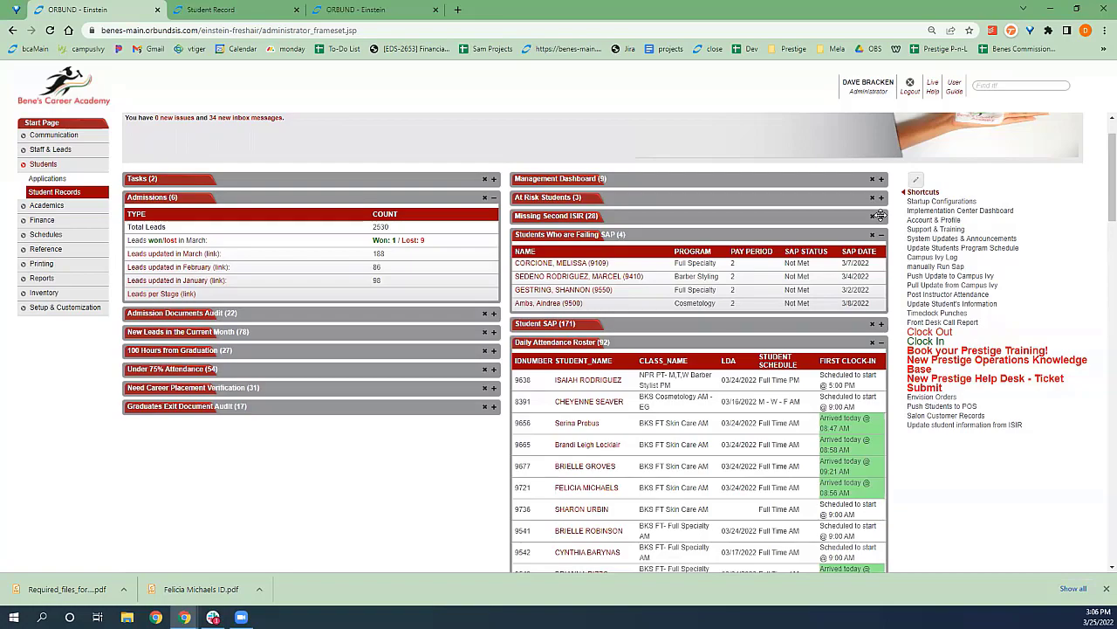
Step: Expand the Student SAP widget, review attendance percentages and program completion against contract hours, and collapse it
left_click(880, 323)
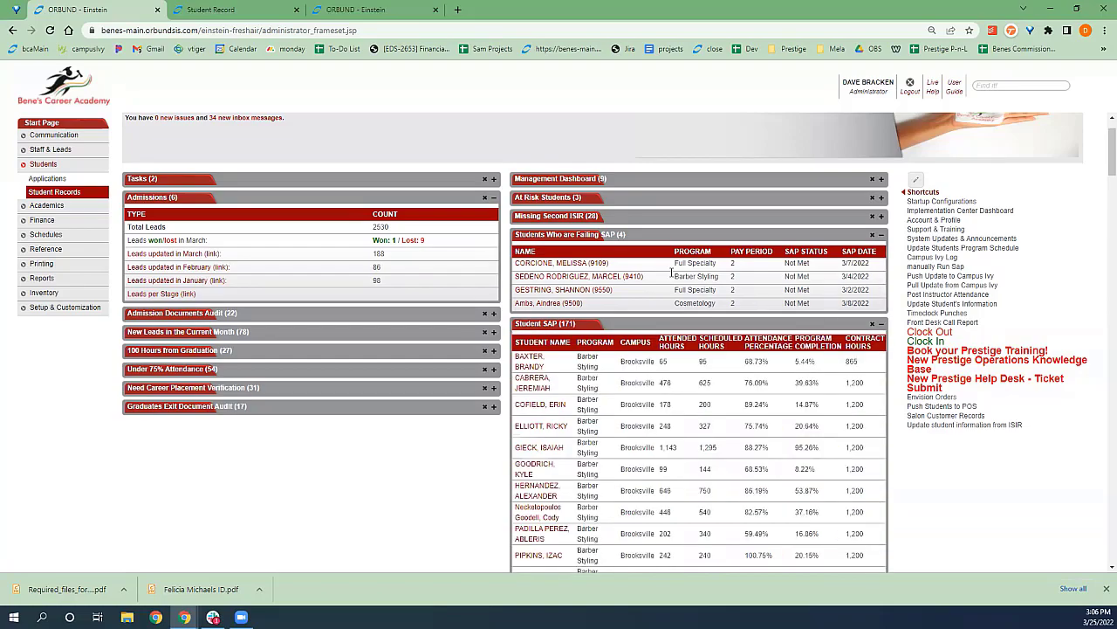
scroll(716, 323, "down", 1)
scroll(742, 319, "down", 3)
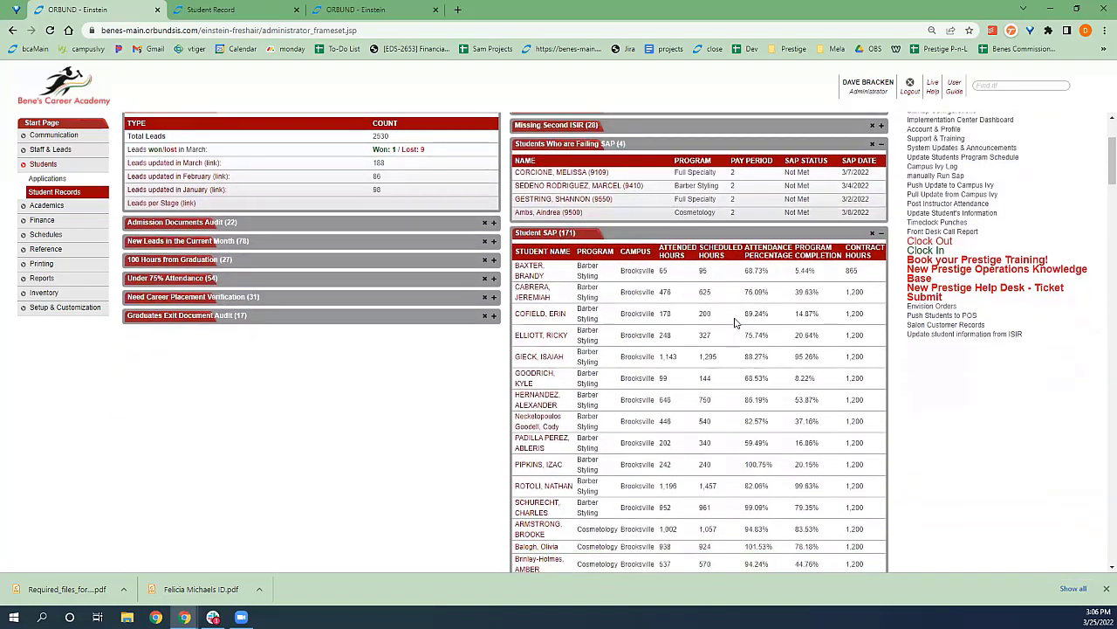
scroll(755, 313, "up", 2)
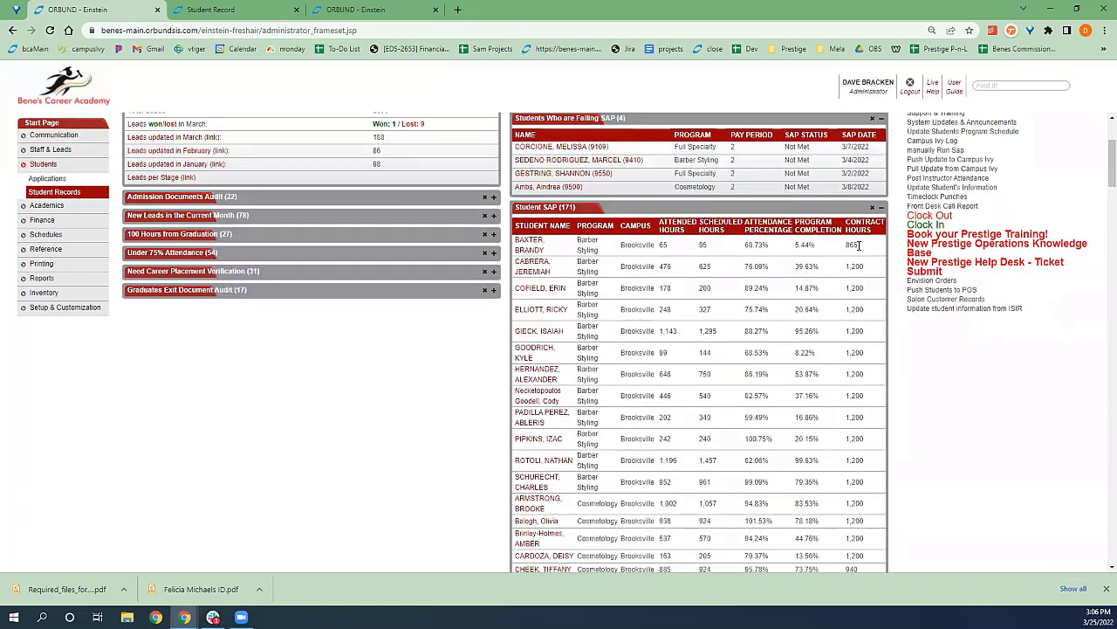
left_click(882, 207)
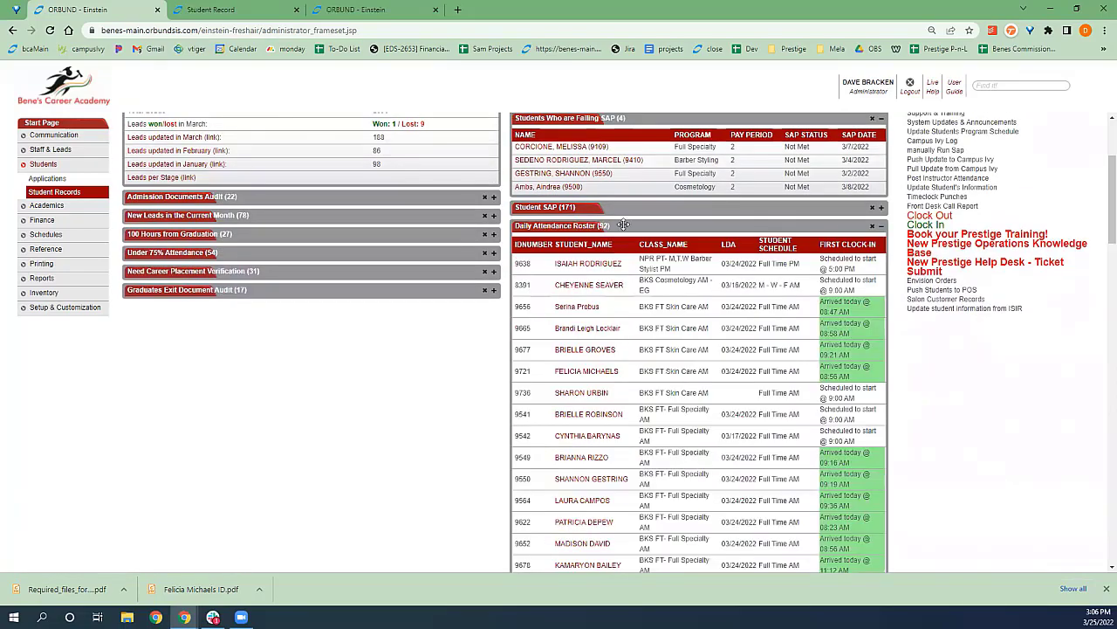
Step: Examine the students' schedules and first clock-in times in the Daily Attendance Roster
scroll(642, 254, "down", 1)
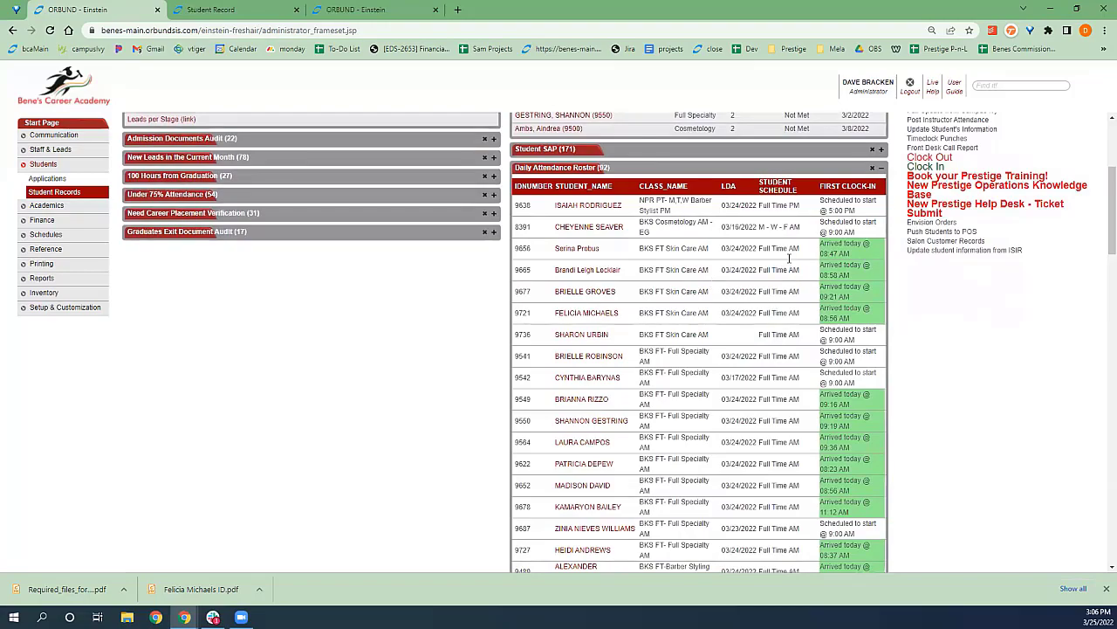
scroll(580, 241, "down", 3)
scroll(657, 284, "up", 4)
scroll(657, 284, "down", 3)
scroll(768, 323, "up", 3)
scroll(769, 323, "up", 1)
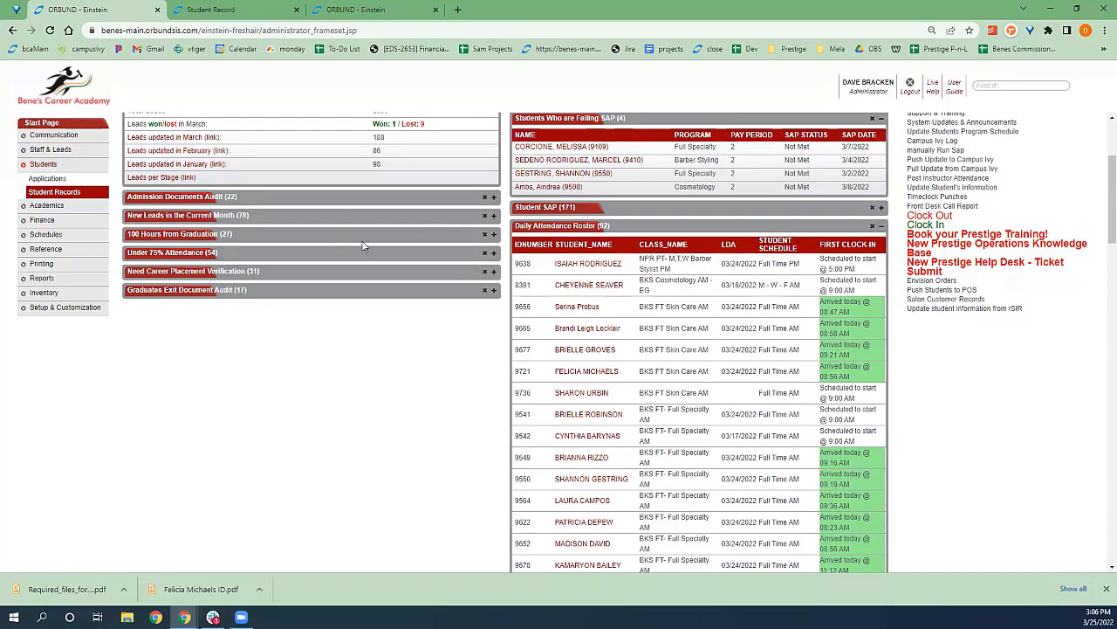
Step: Expand the 100 Hours from Graduation widget, review students' contract, attended and remaining hours, and collapse it
left_click(494, 234)
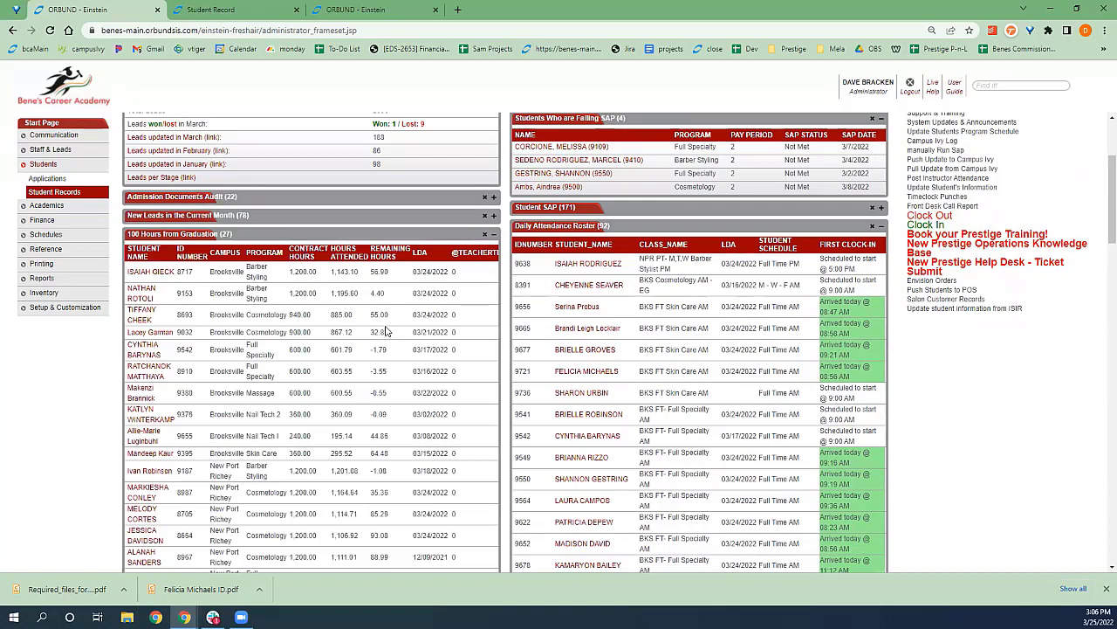
scroll(398, 335, "down", 1)
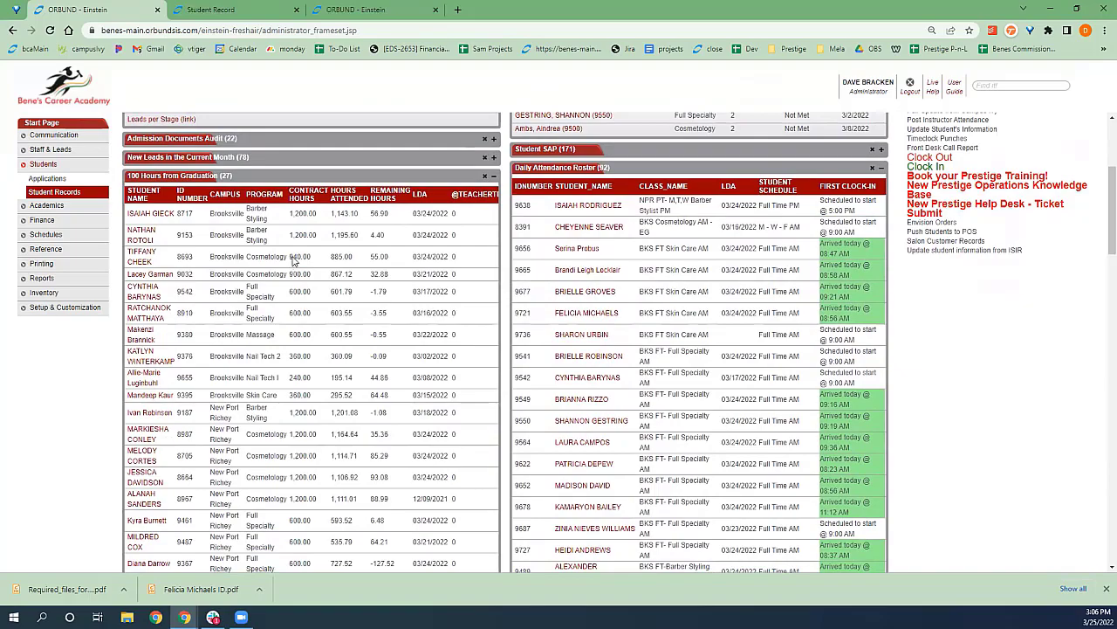
scroll(297, 260, "down", 2)
scroll(300, 346, "down", 3)
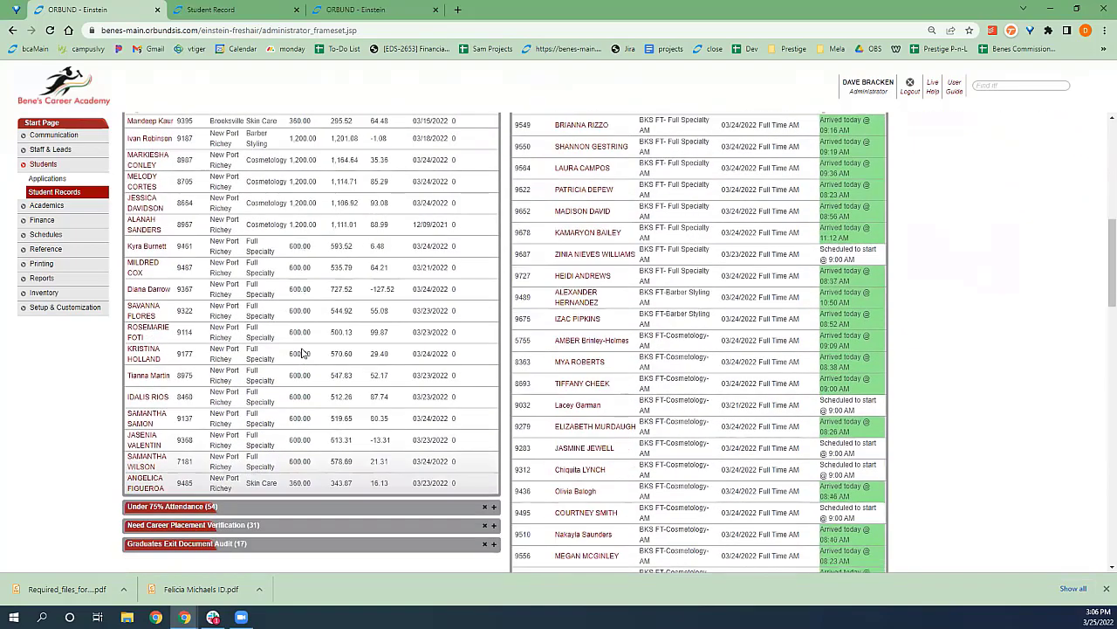
scroll(314, 349, "up", 4)
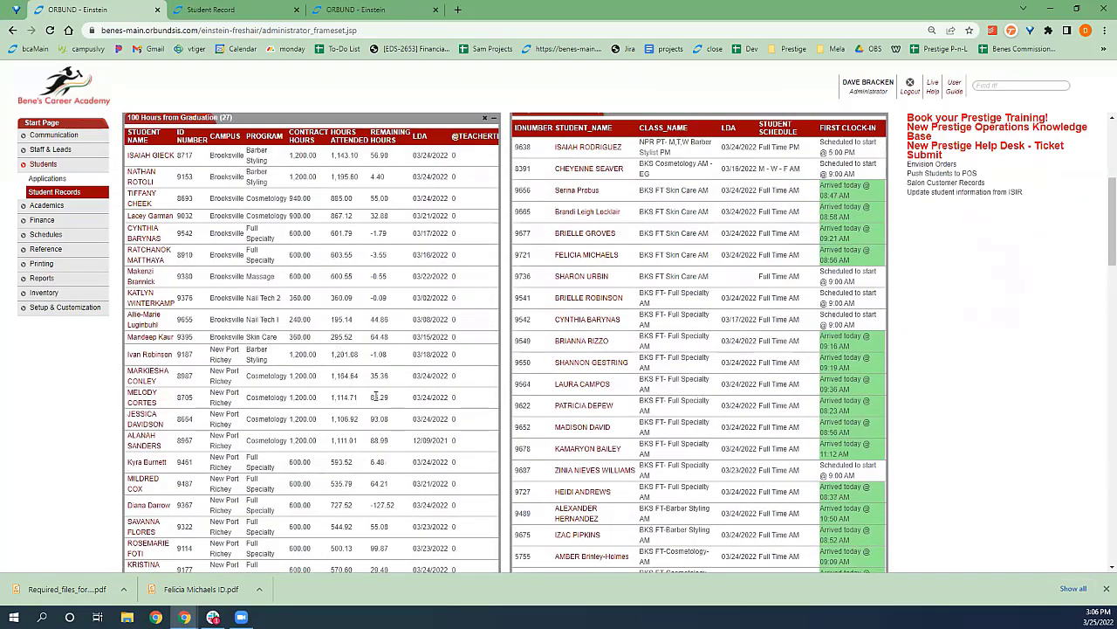
scroll(375, 398, "up", 2)
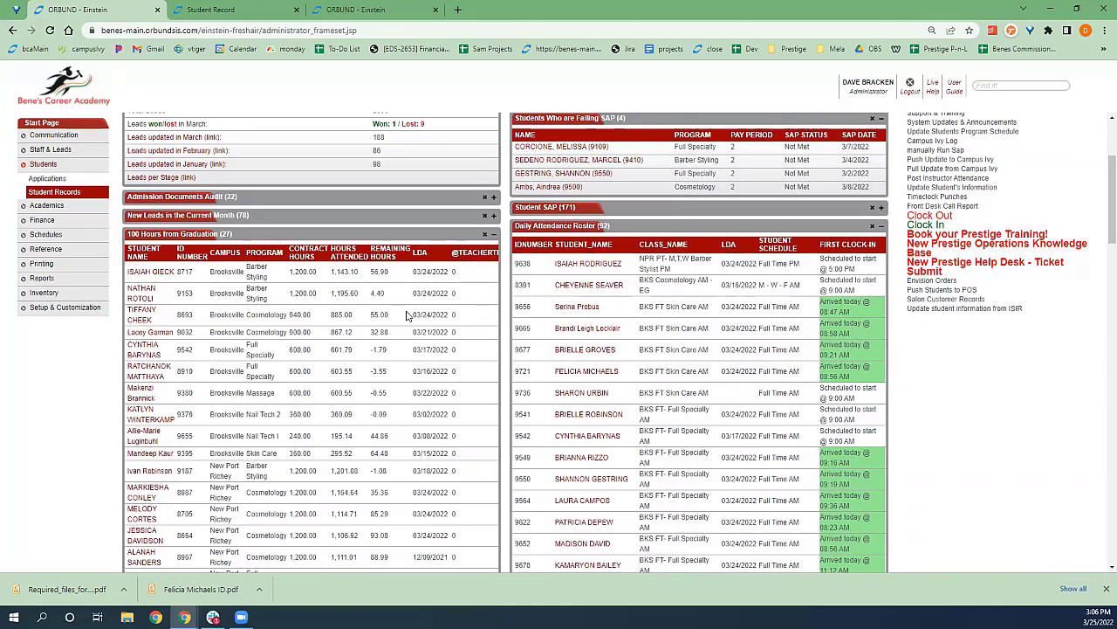
left_click(493, 235)
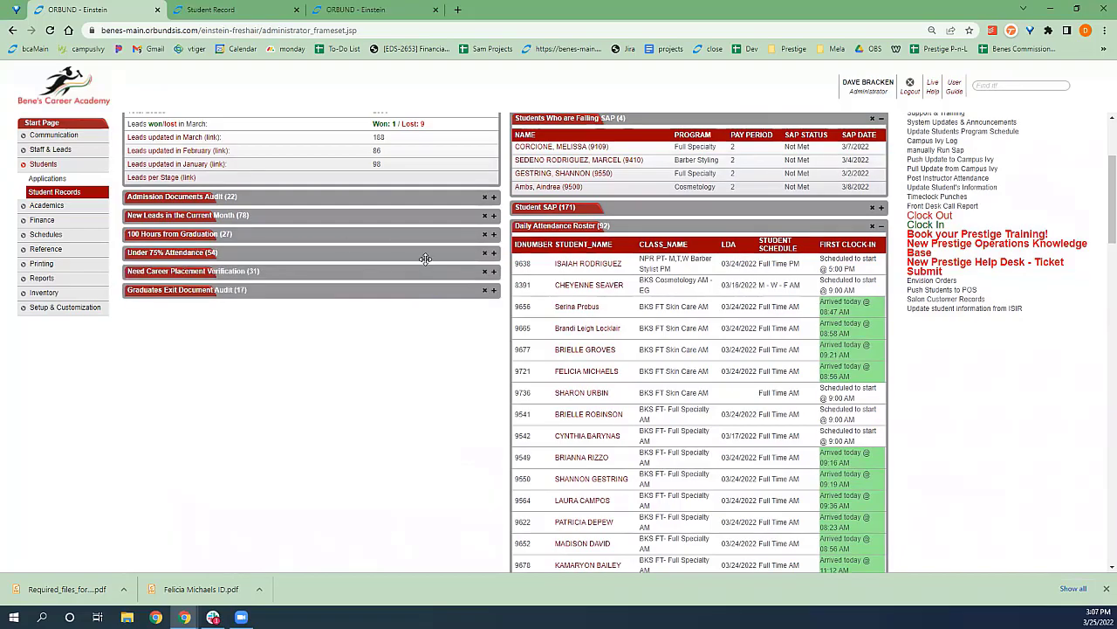
Step: Expand the Under 75% Attendance widget and review the students' programs and attendance percentages for both campuses
left_click(493, 253)
scroll(336, 280, "down", 2)
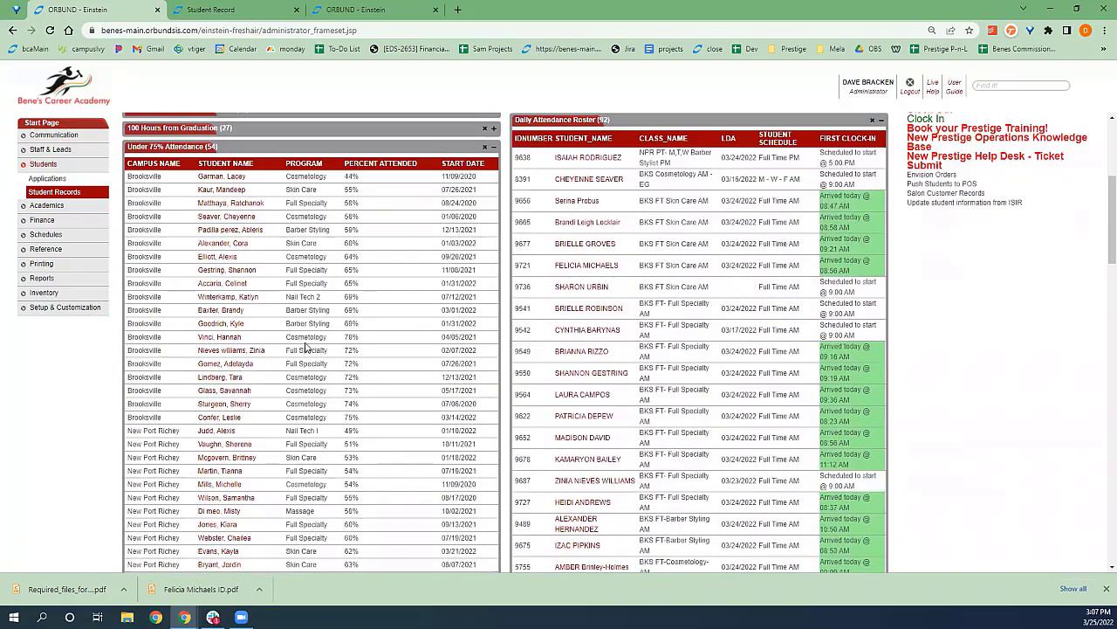
scroll(336, 279, "up", 1)
scroll(332, 277, "down", 8)
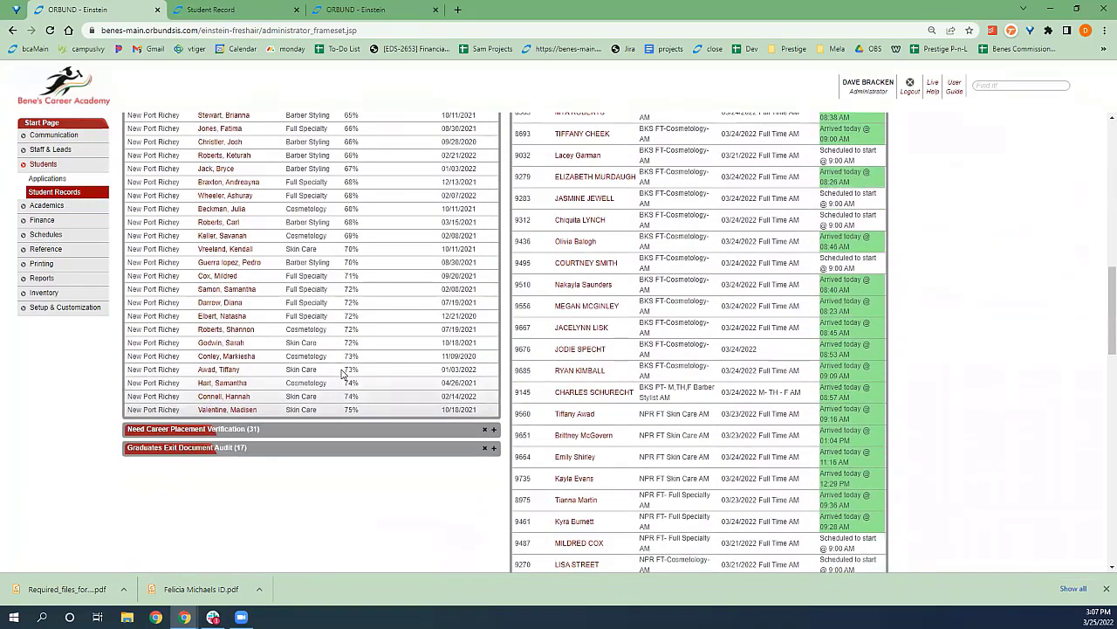
scroll(343, 373, "up", 4)
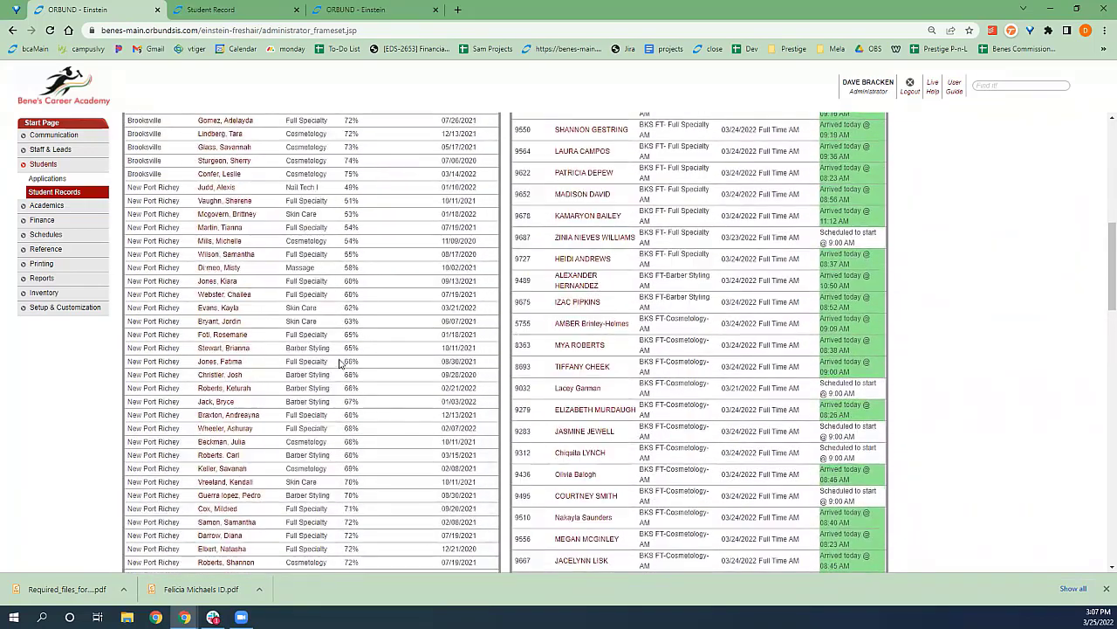
scroll(342, 408, "down", 3)
scroll(349, 467, "up", 3)
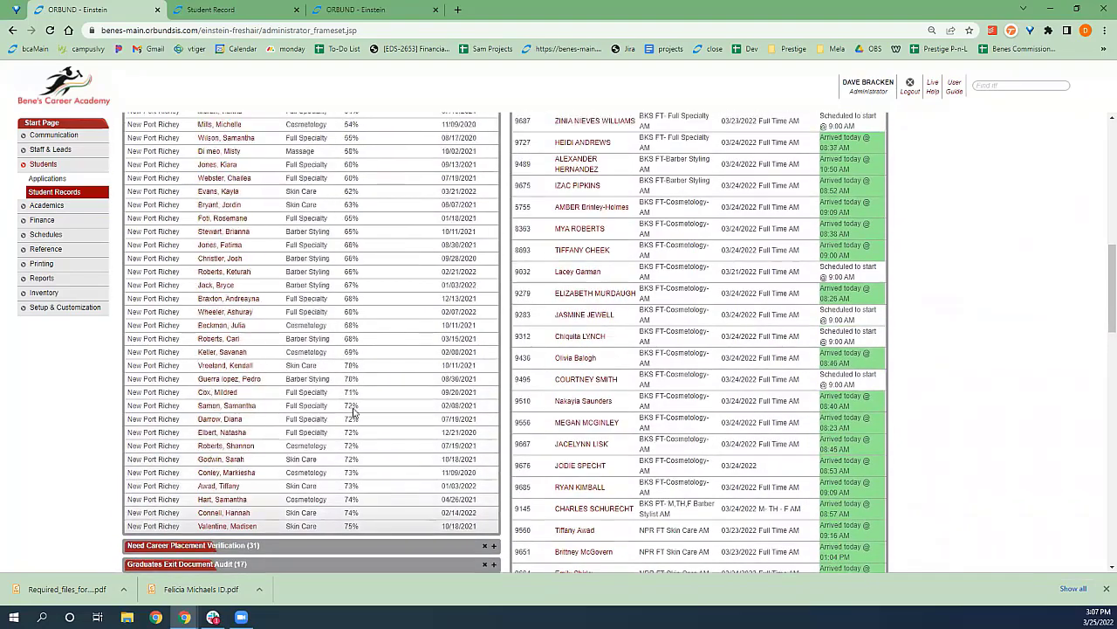
scroll(354, 467, "down", 5)
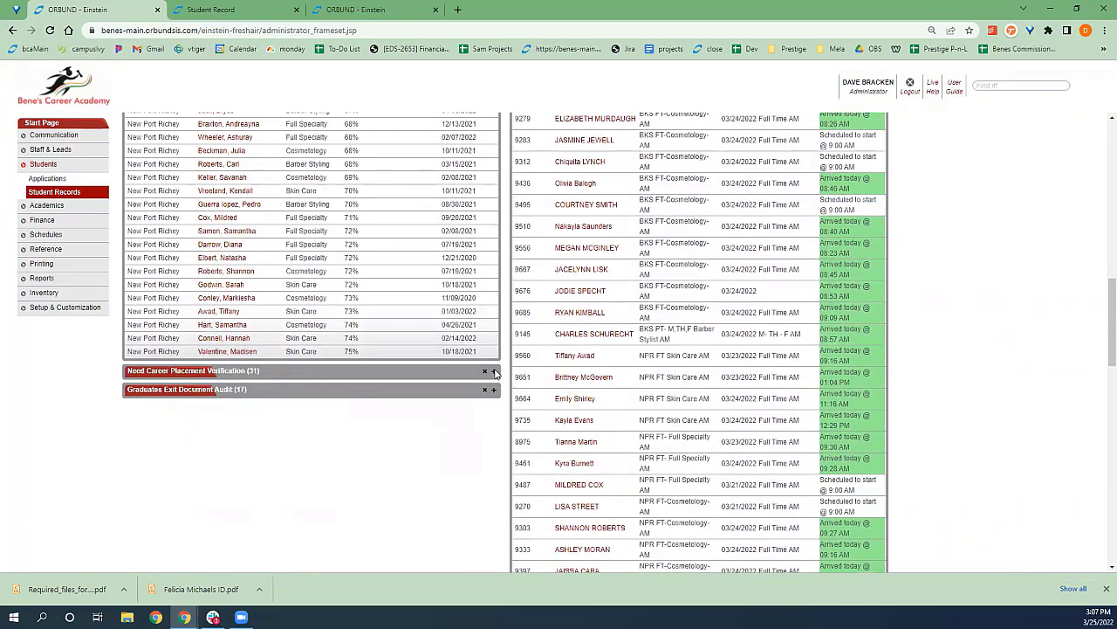
Step: Expand the Need Career Placement Verification widget, review placement dates, graduation dates and company names, and collapse it
left_click(494, 371)
scroll(279, 238, "down", 5)
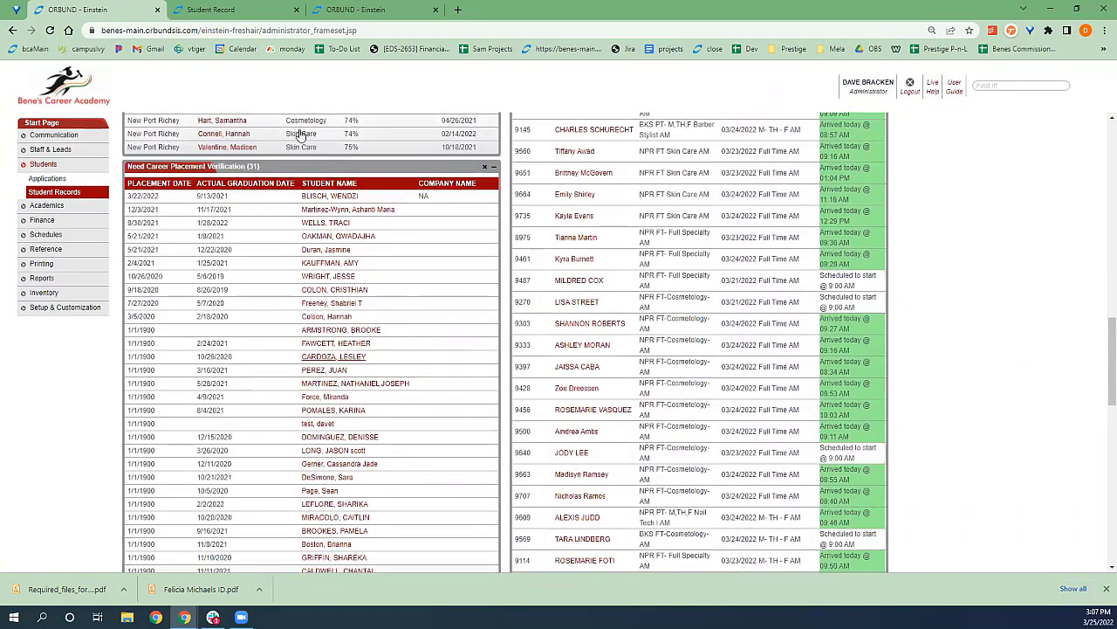
scroll(267, 270, "up", 1)
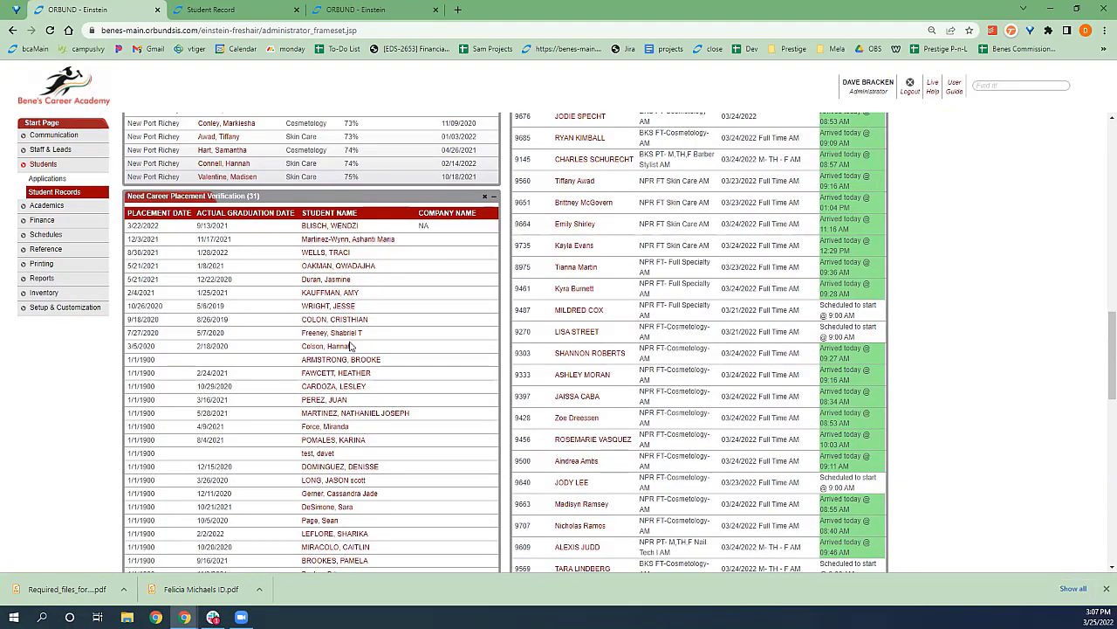
scroll(348, 386, "down", 3)
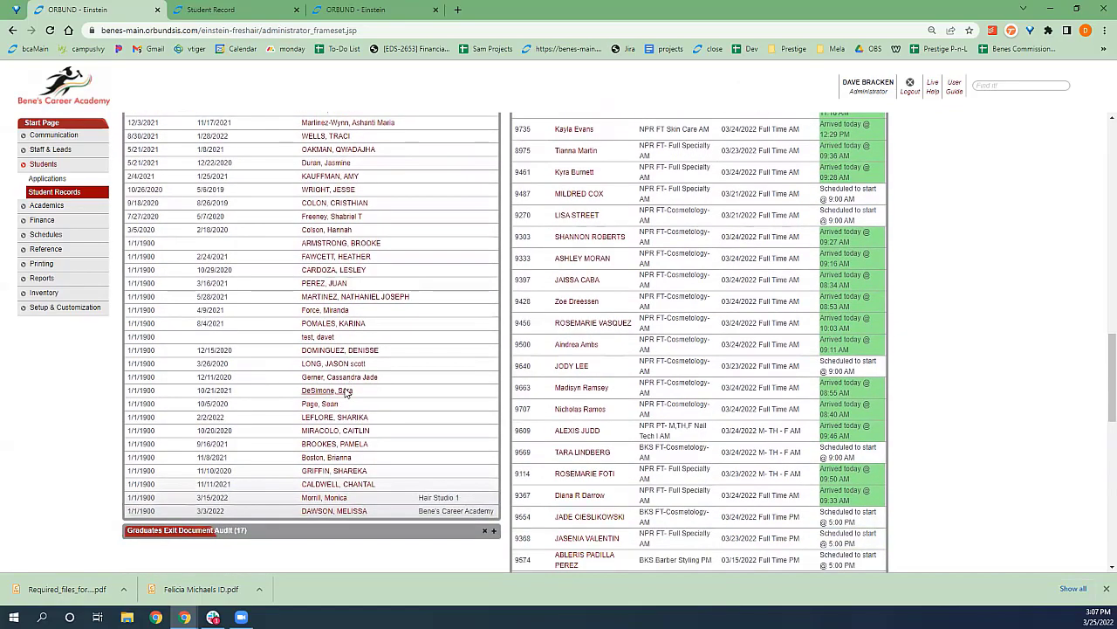
scroll(347, 392, "up", 4)
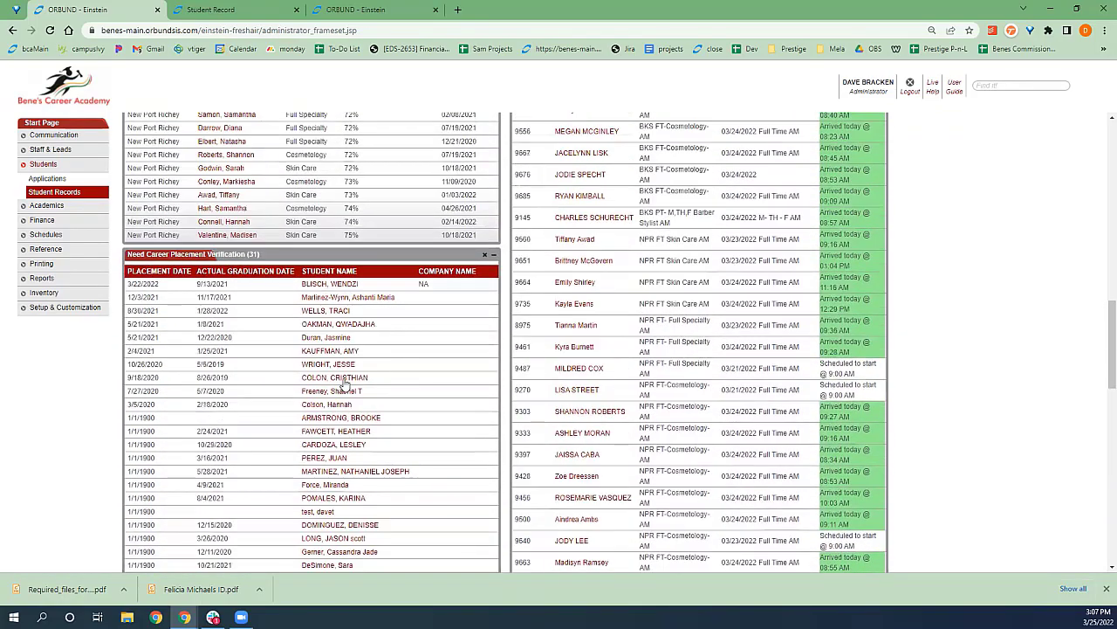
scroll(371, 371, "down", 1)
scroll(371, 372, "down", 3)
scroll(357, 345, "up", 5)
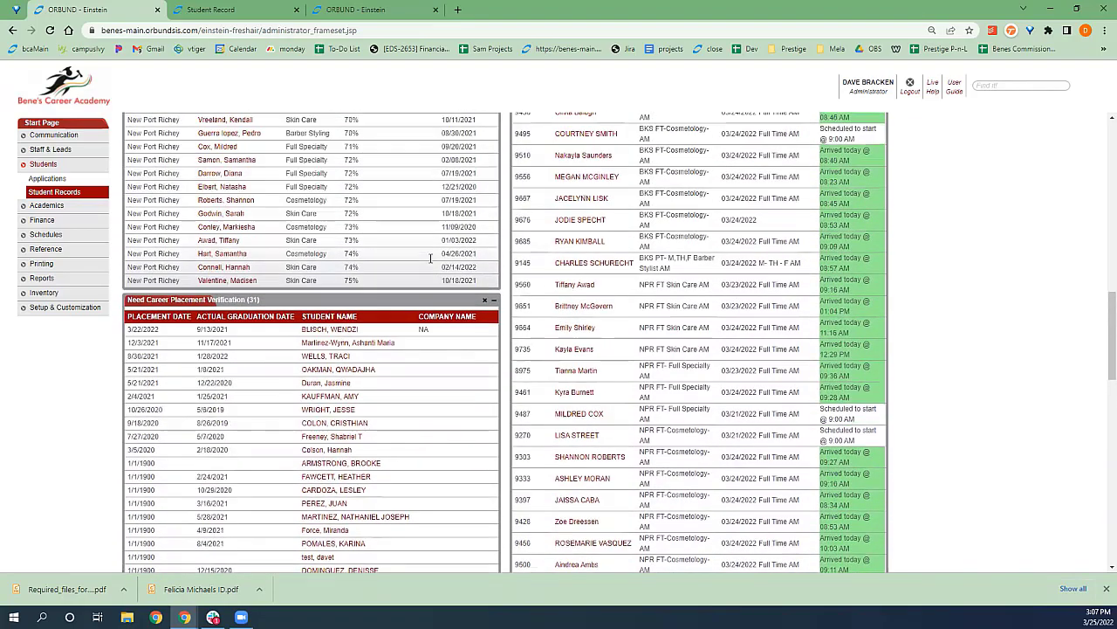
left_click(494, 313)
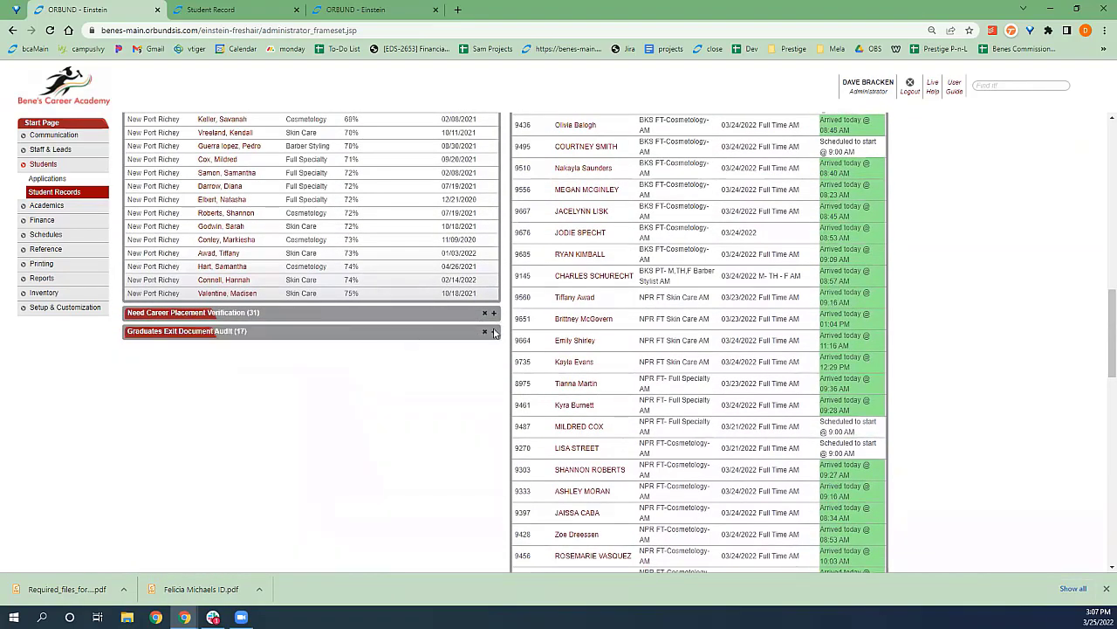
Step: Expand the Graduates Exit Document Audit widget, review which exit documents each graduate has or lacks, and collapse it
left_click(495, 332)
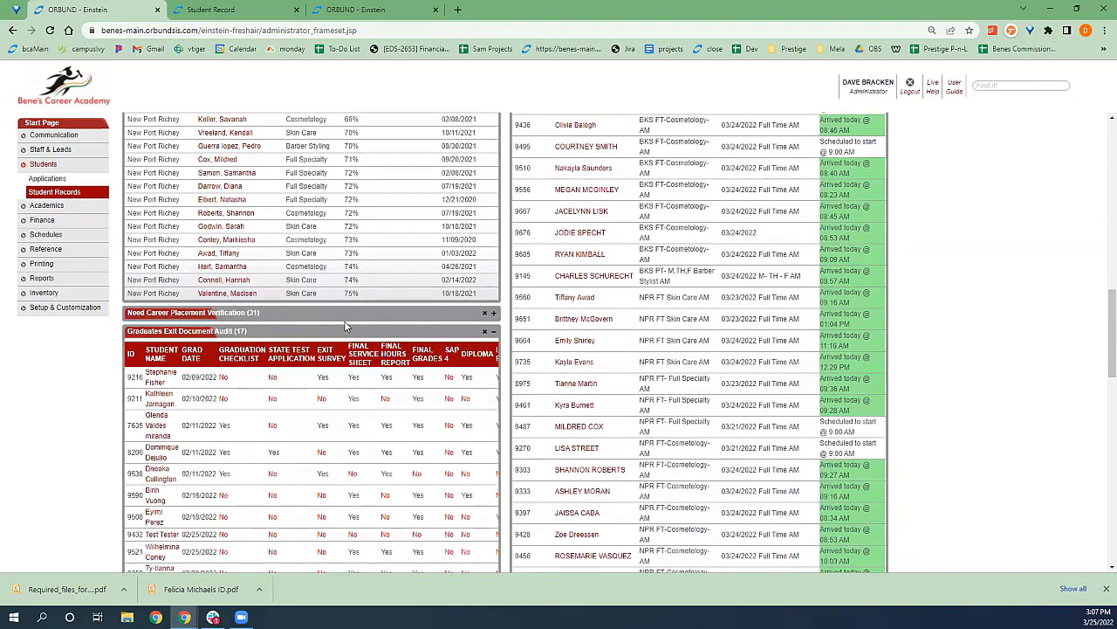
scroll(345, 327, "down", 3)
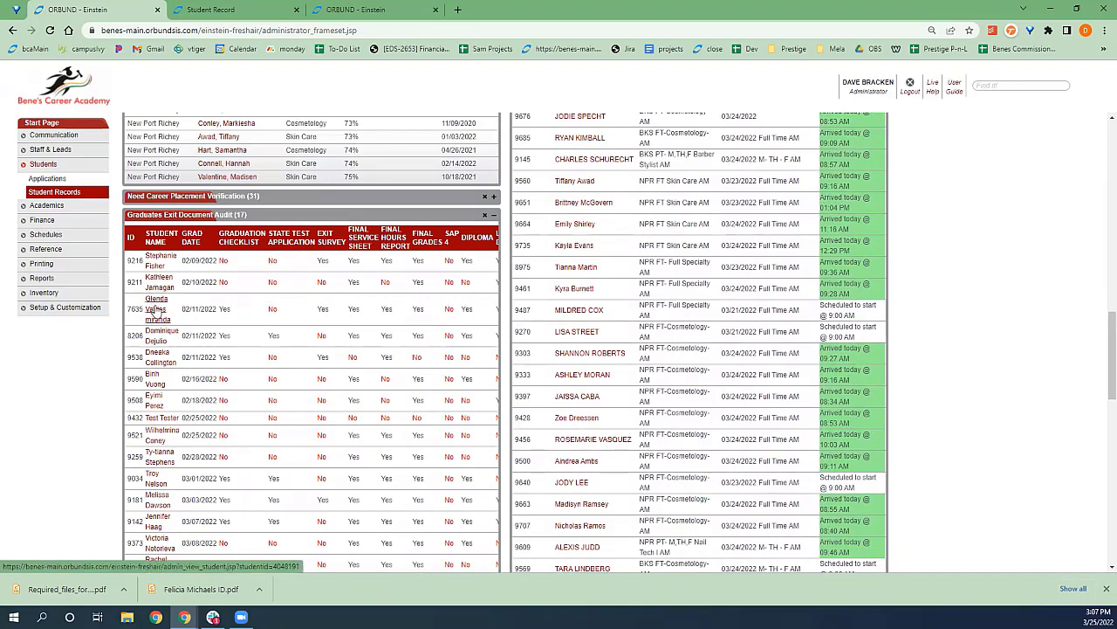
scroll(337, 389, "down", 5)
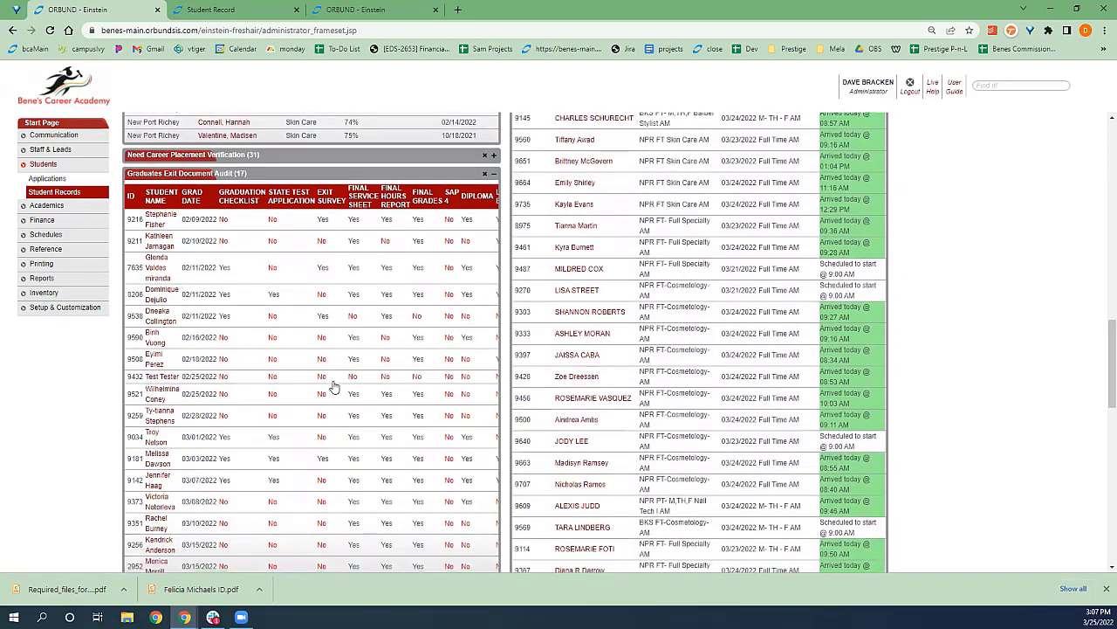
scroll(341, 384, "up", 5)
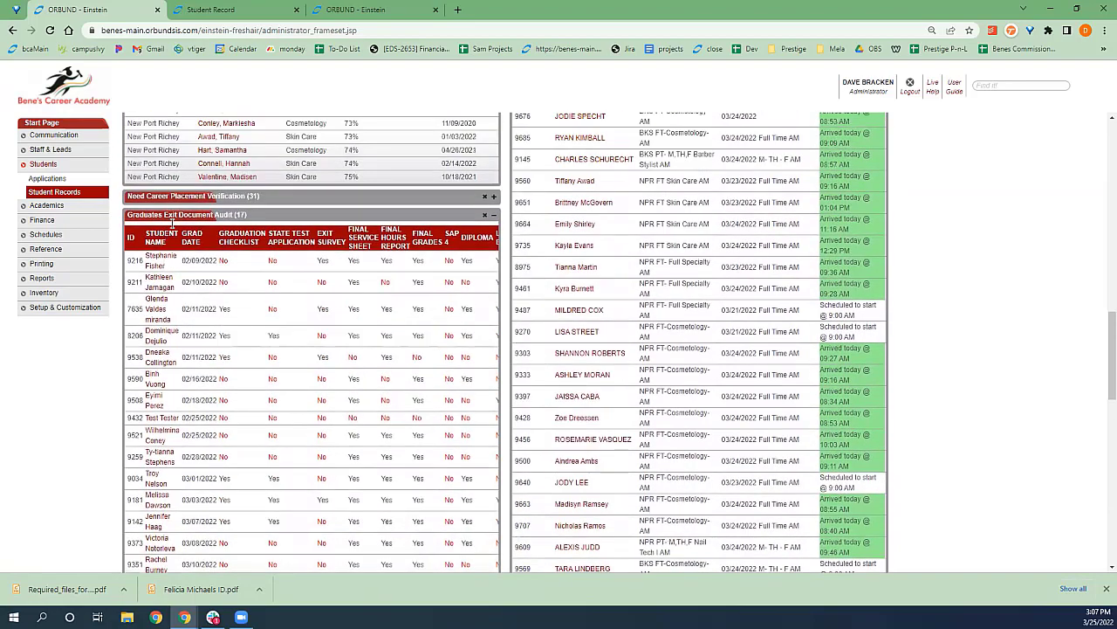
scroll(331, 375, "down", 2)
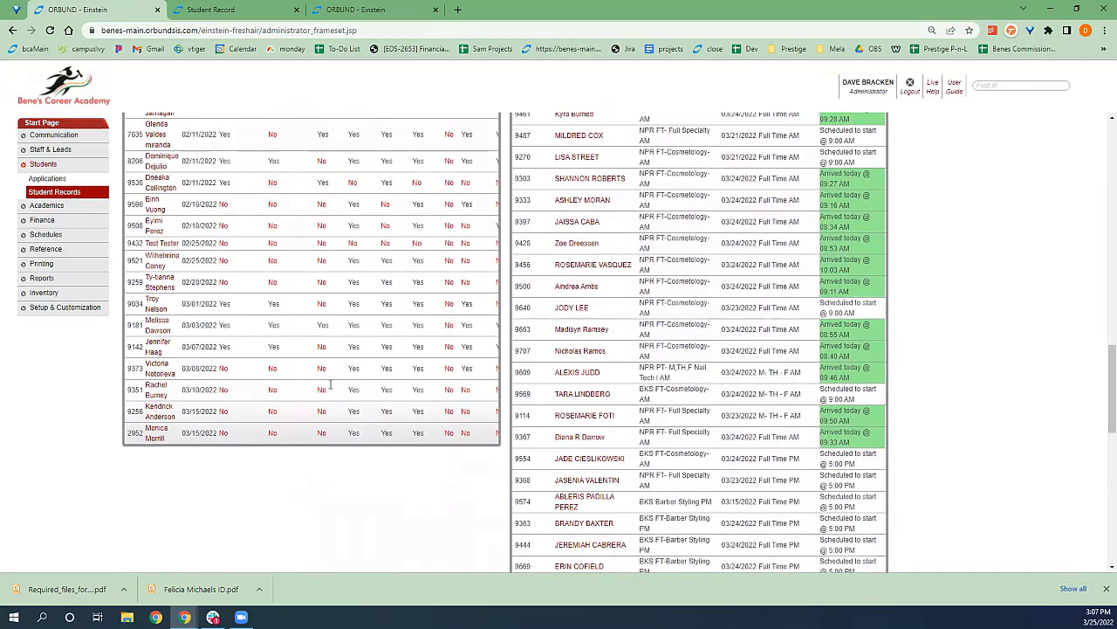
scroll(330, 385, "up", 1)
scroll(328, 387, "up", 1)
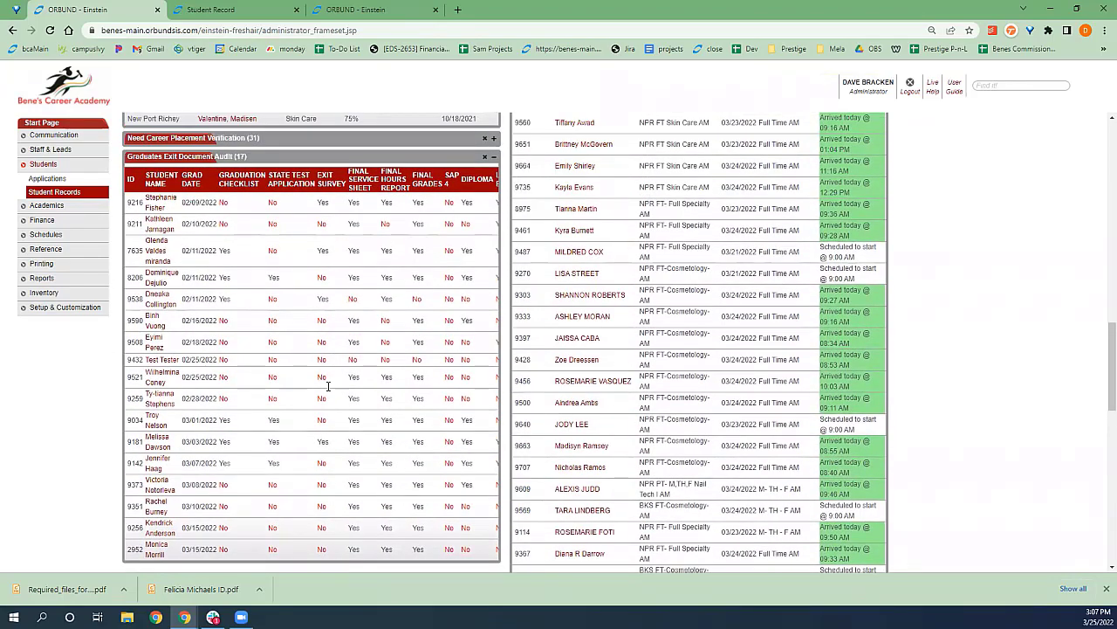
scroll(328, 387, "up", 1)
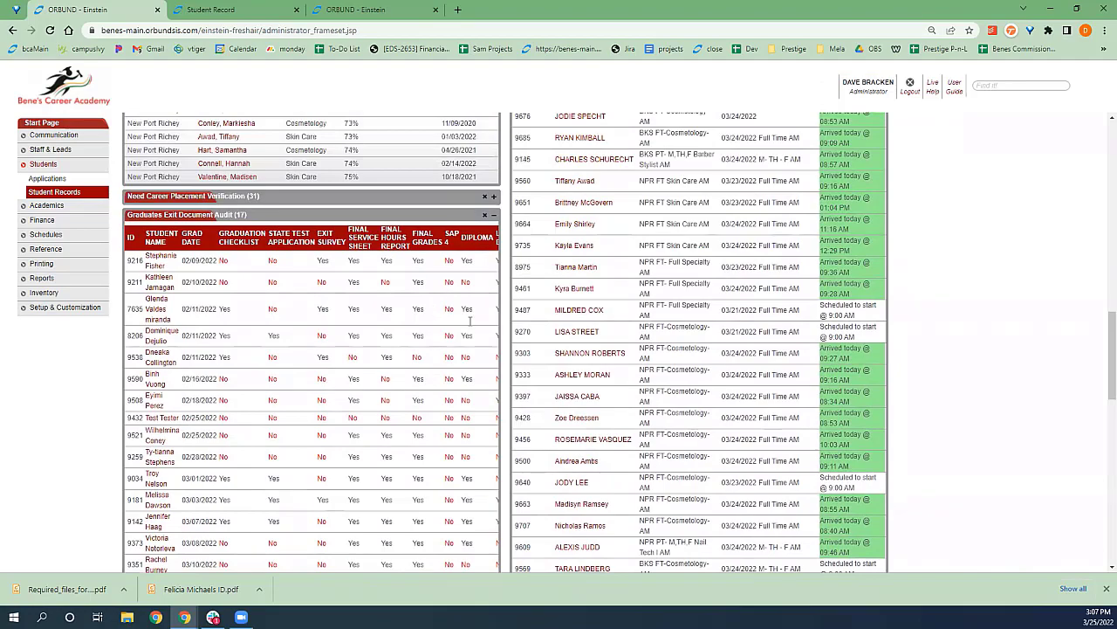
left_click(493, 214)
Step: Collapse the Under 75% Attendance widget and return to the News & Announcements area of the start page
scroll(415, 317, "up", 1)
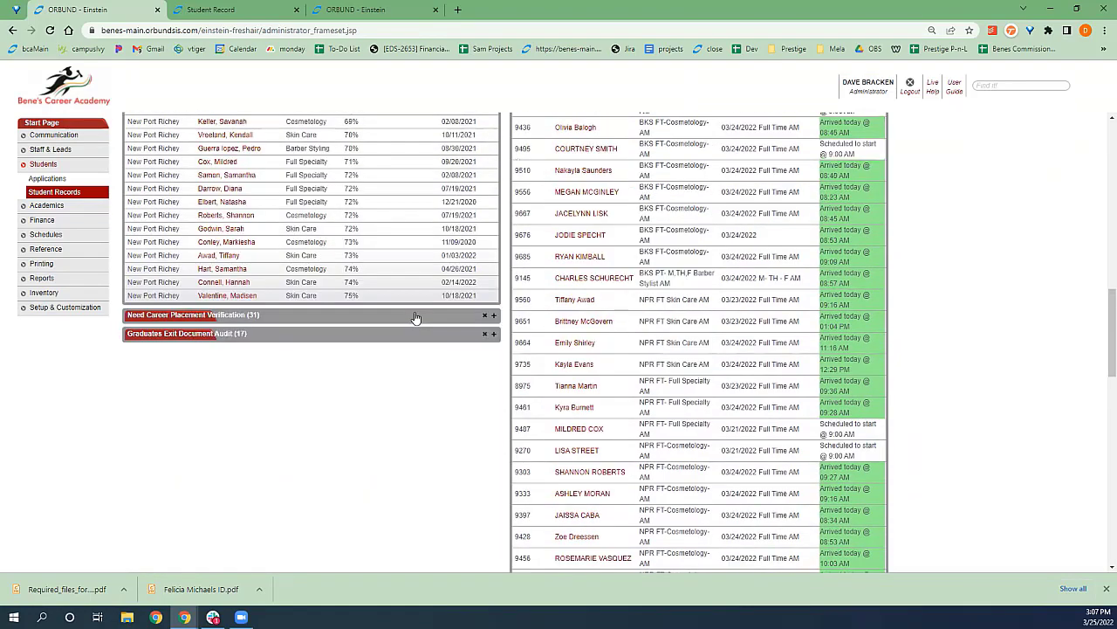
scroll(415, 317, "up", 5)
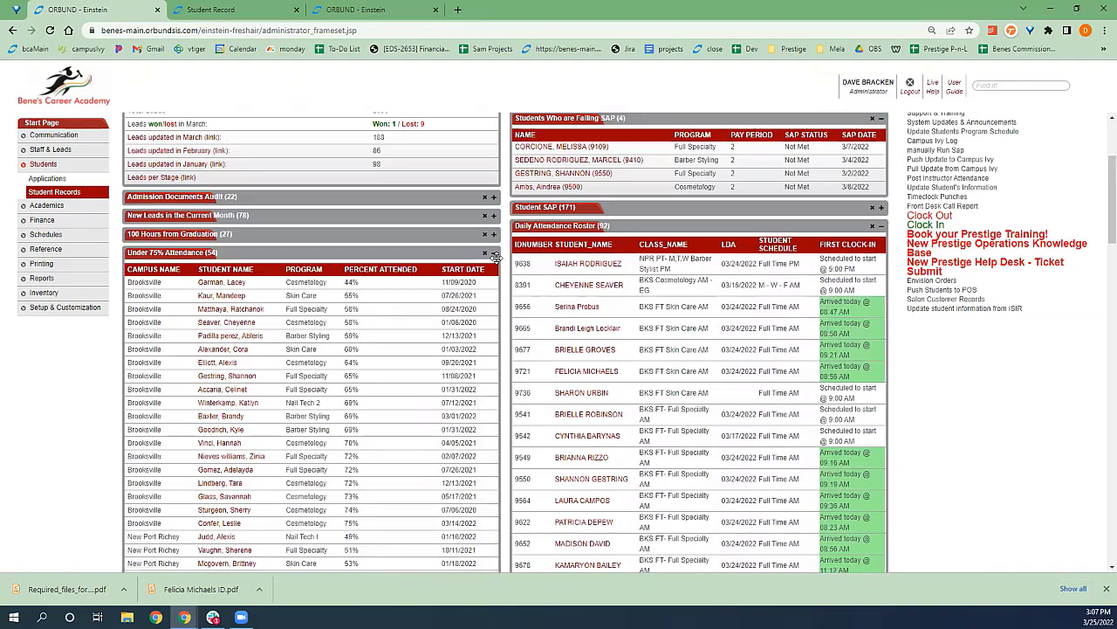
left_click(494, 254)
scroll(424, 292, "up", 2)
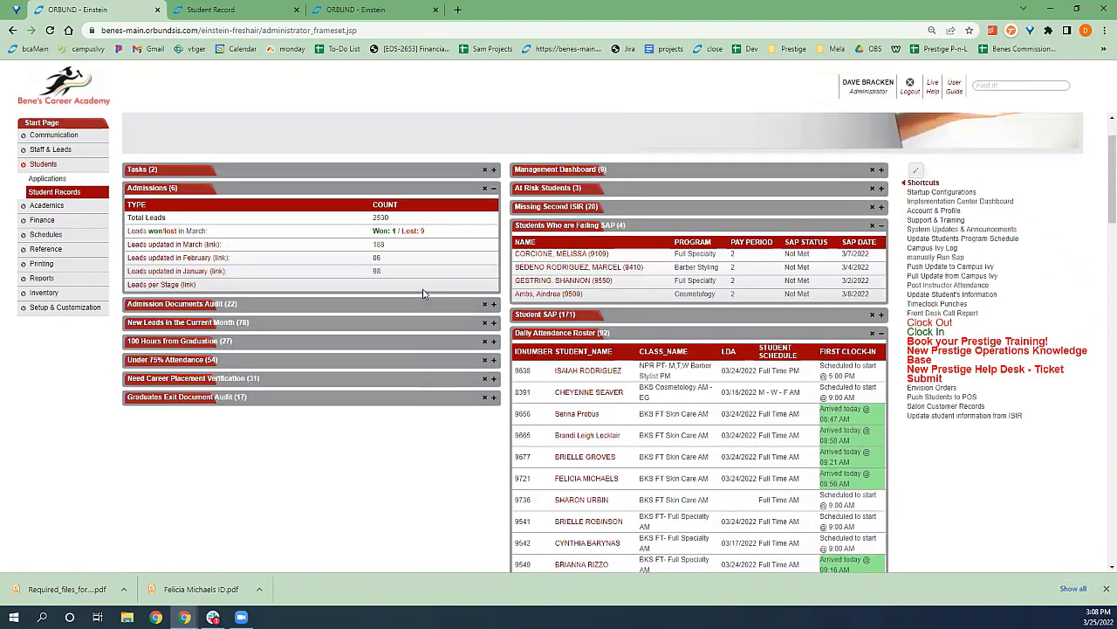
scroll(424, 293, "up", 1)
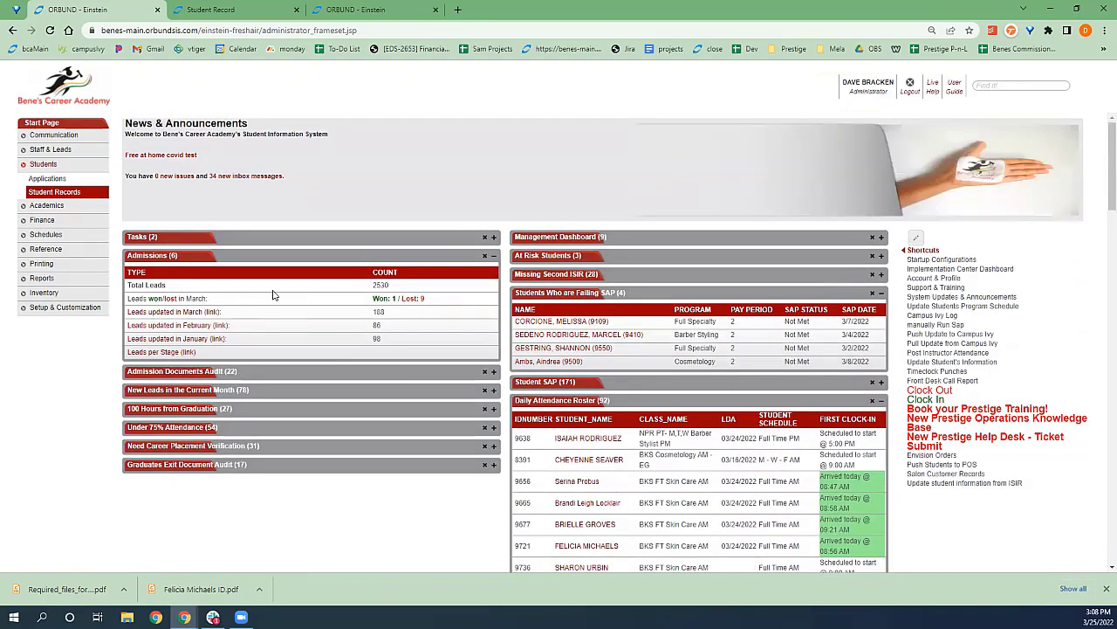